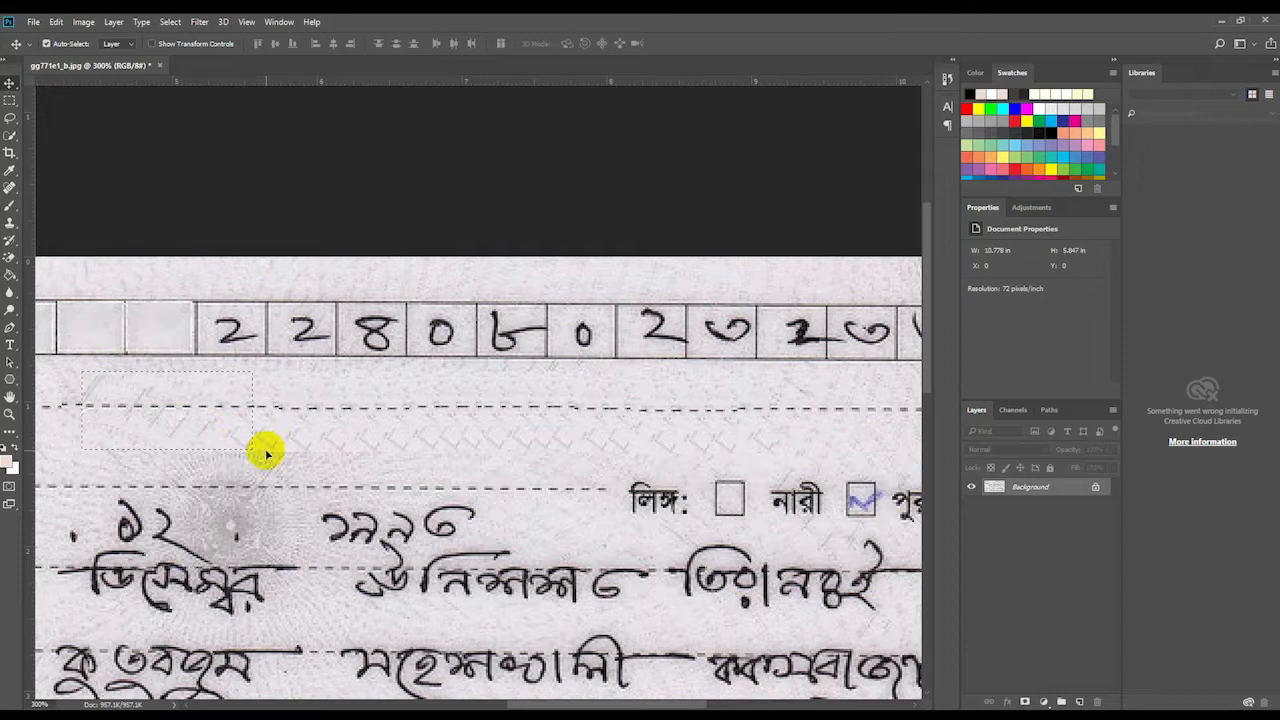
pyautogui.hotkey('ctrl', '-')
pyautogui.moveTo(528, 704); pyautogui.dragTo(490, 703)
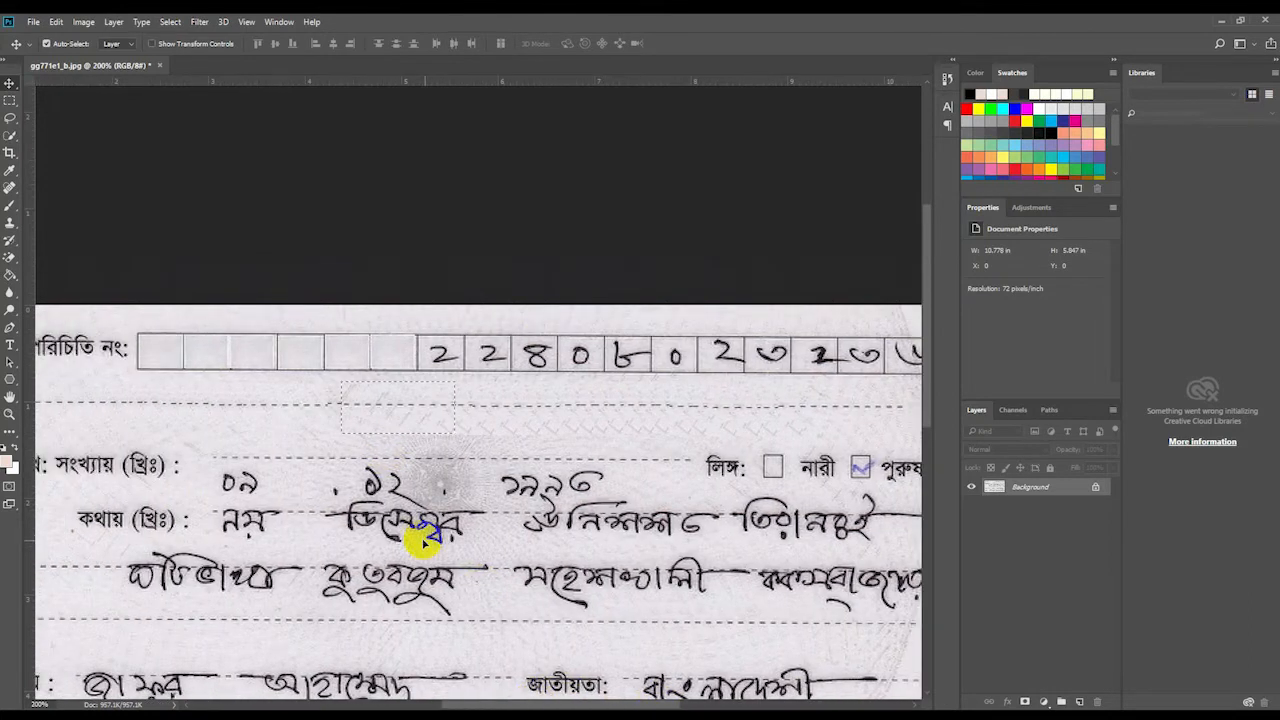
pyautogui.hotkey('ctrl', '-')
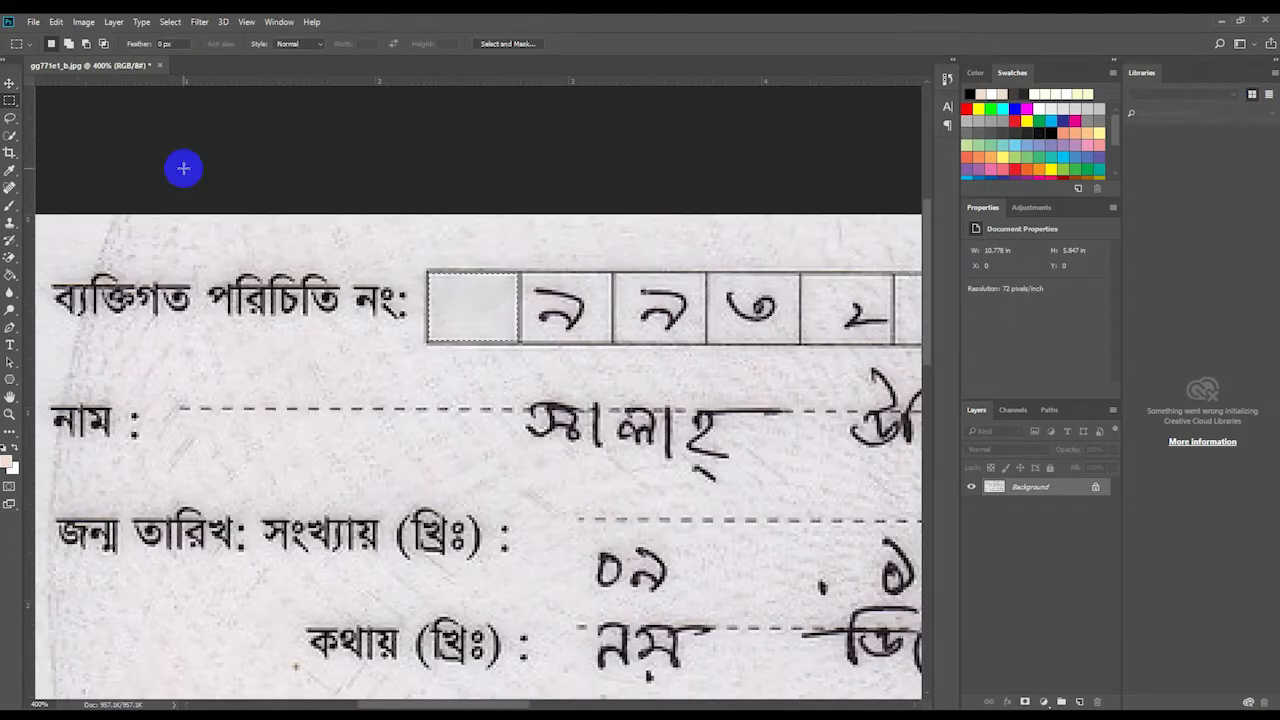
# - Copy the blank first cell over the following handwritten digits in the personal number row
pyautogui.click(10, 84)
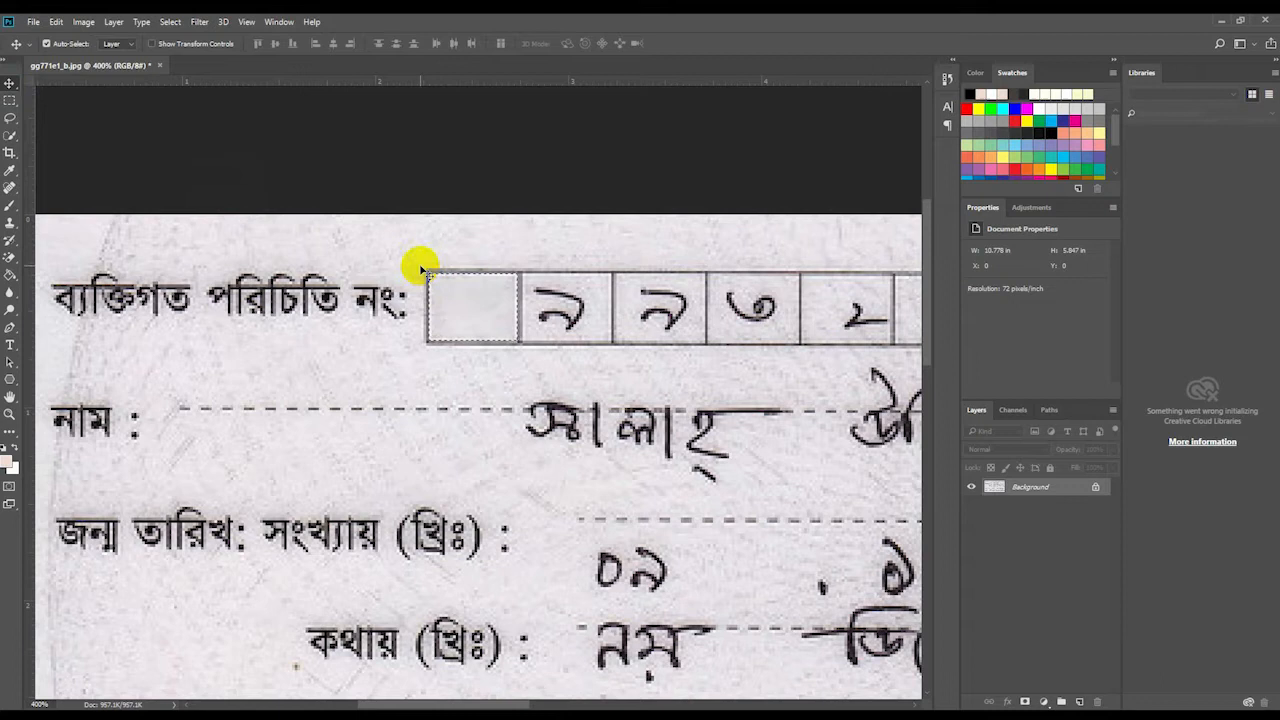
pyautogui.moveTo(461, 300); pyautogui.dragTo(740, 306)
pyautogui.hotkey('ctrl', 'd')
pyautogui.hotkey('ctrl', '-')
pyautogui.moveTo(479, 338); pyautogui.dragTo(675, 340)
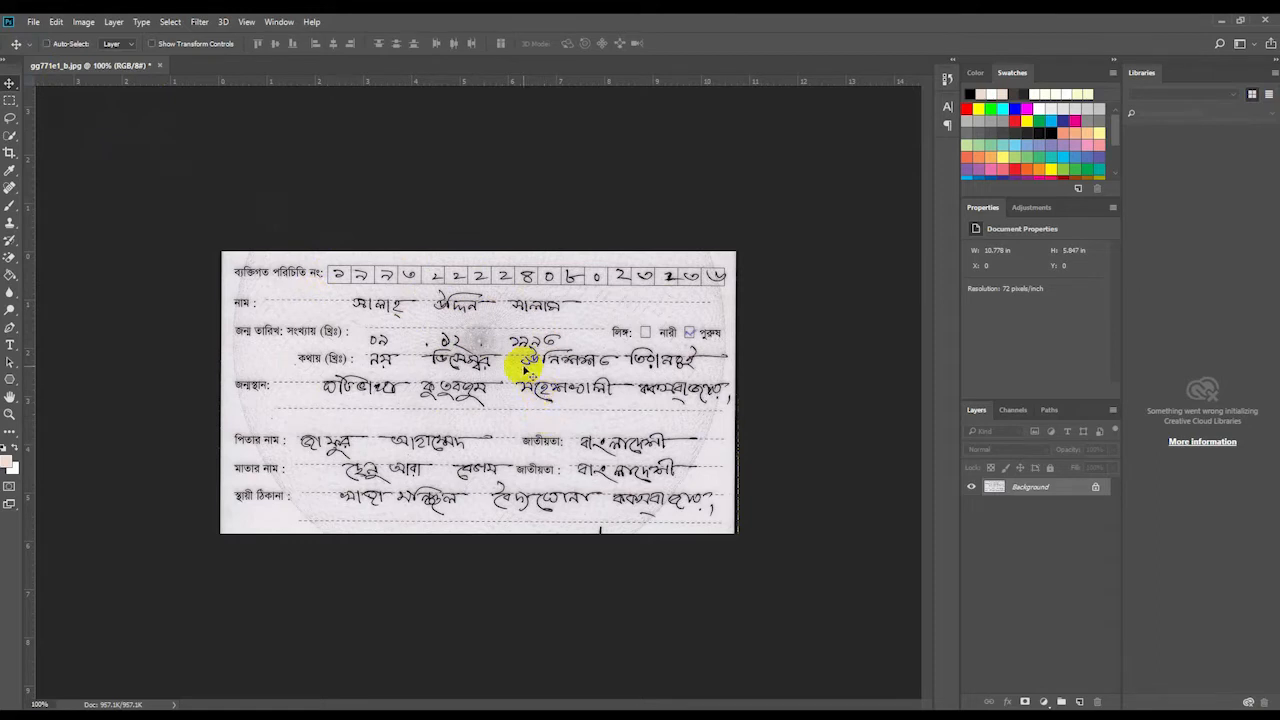
# - Activate the Rectangular Marquee tool and bring the first cell of the personal number row into close view
pyautogui.hotkey('ctrl', '+')
pyautogui.scroll(2, 524, 372)
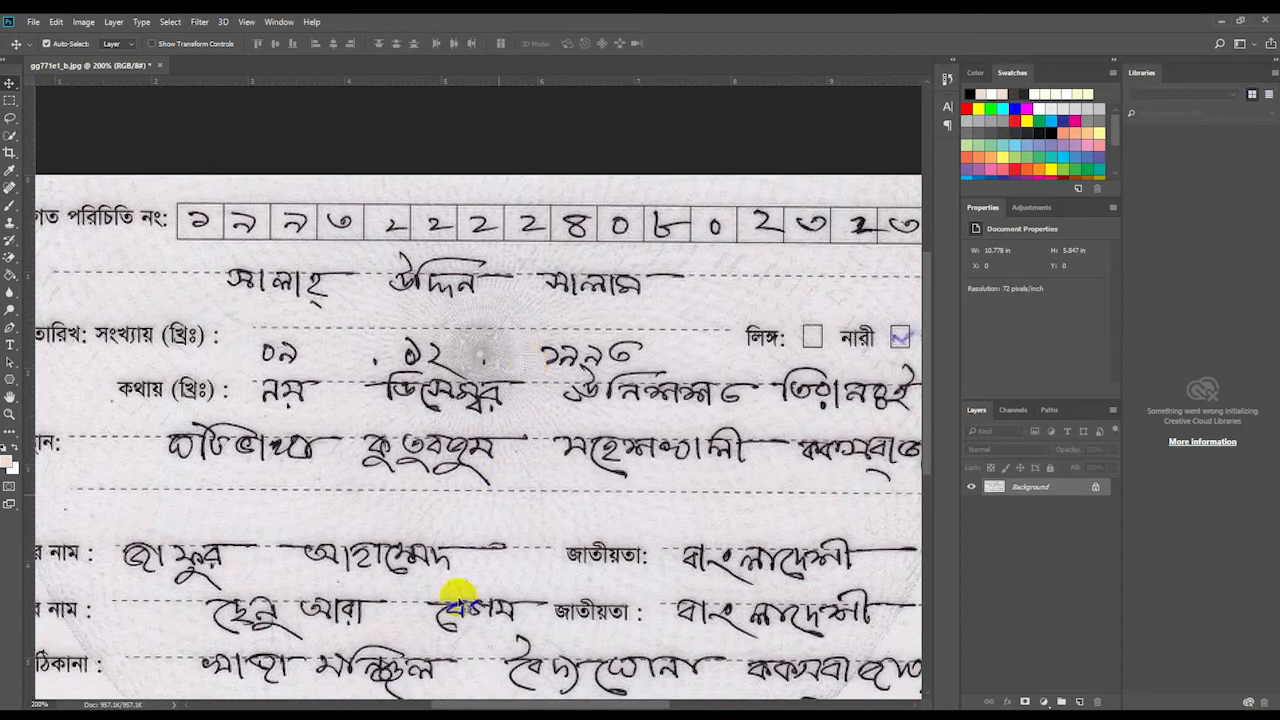
pyautogui.moveTo(533, 703); pyautogui.dragTo(500, 703)
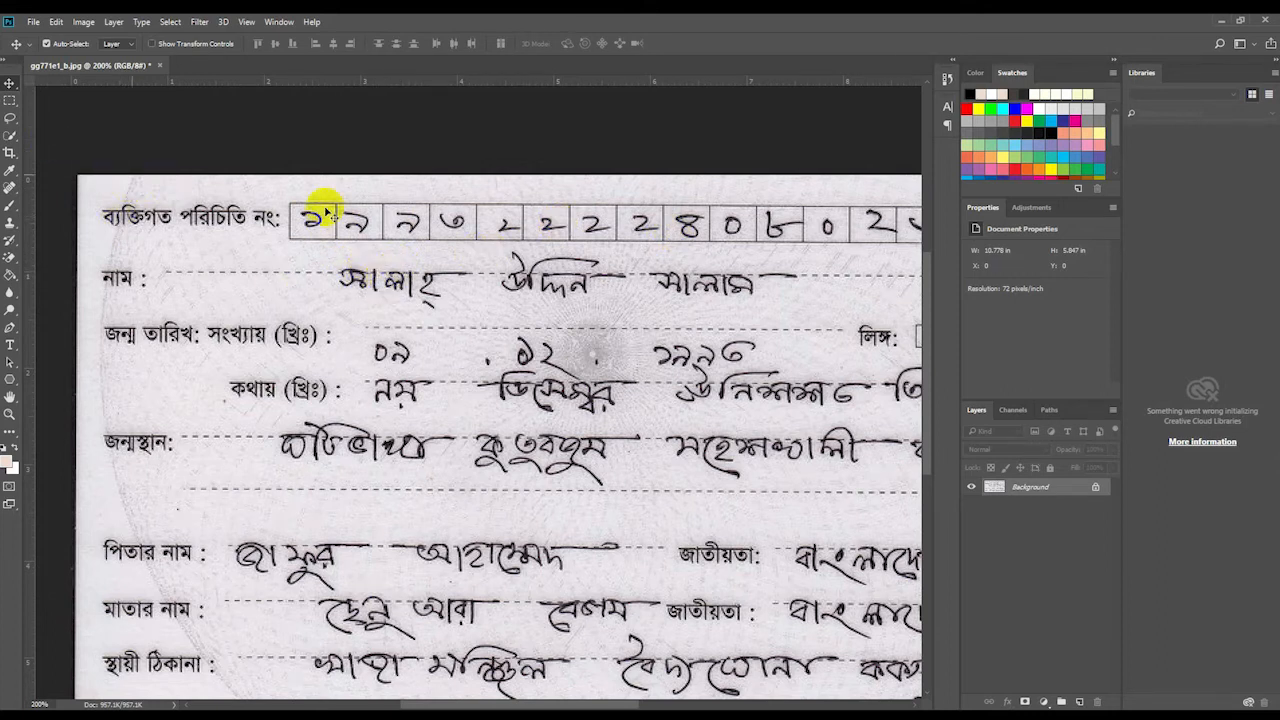
pyautogui.click(10, 100)
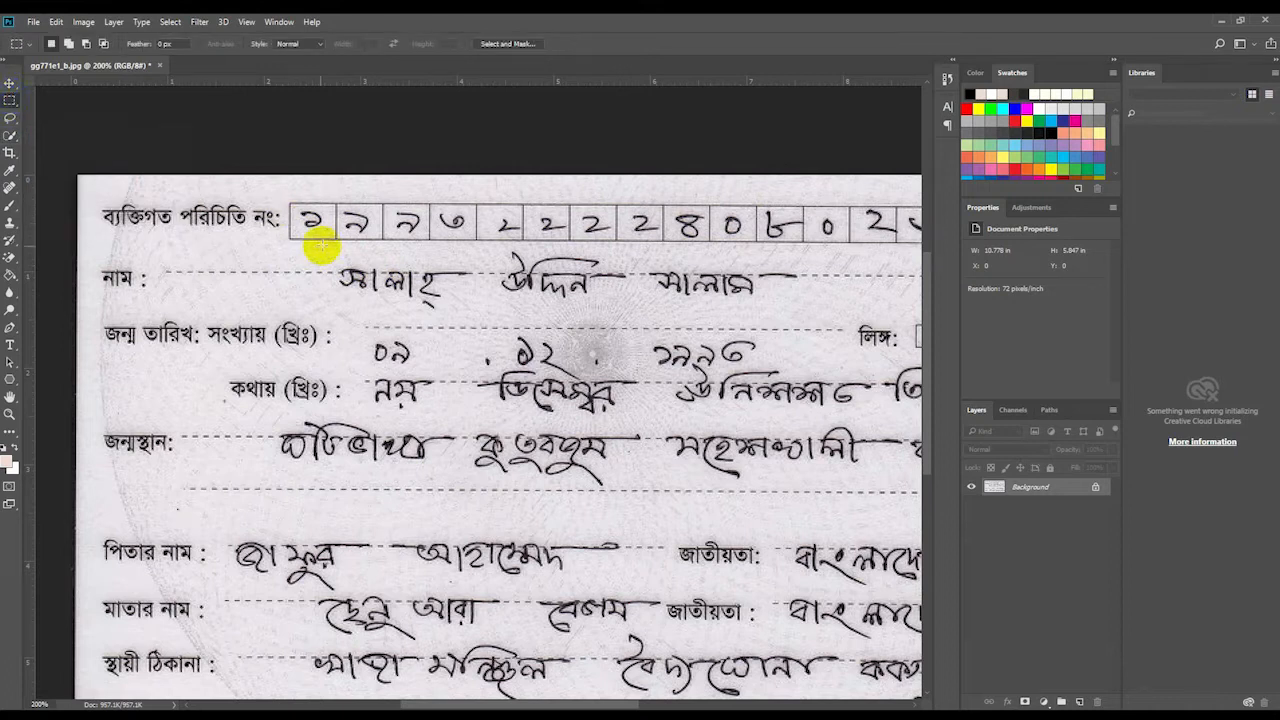
pyautogui.hotkey('ctrl', '+')
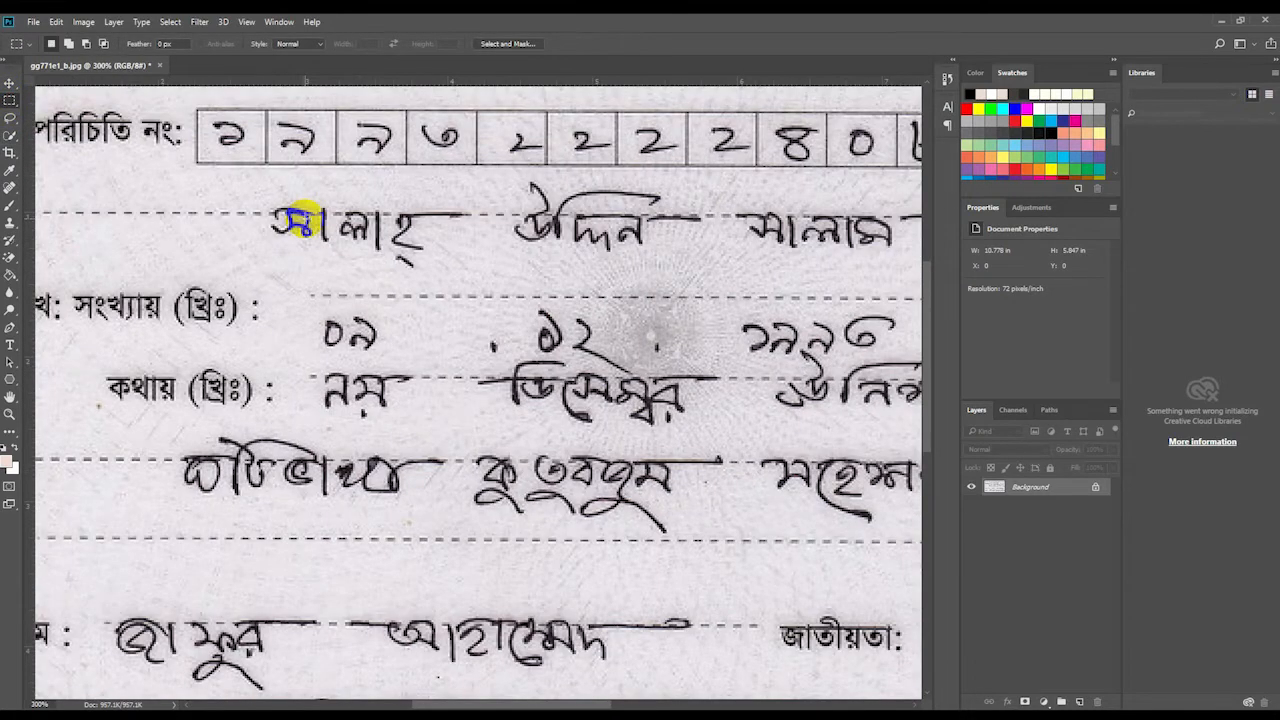
pyautogui.scroll(3, 297, 222)
pyautogui.hotkey('ctrl', '+')
pyautogui.hotkey('ctrl', '+')
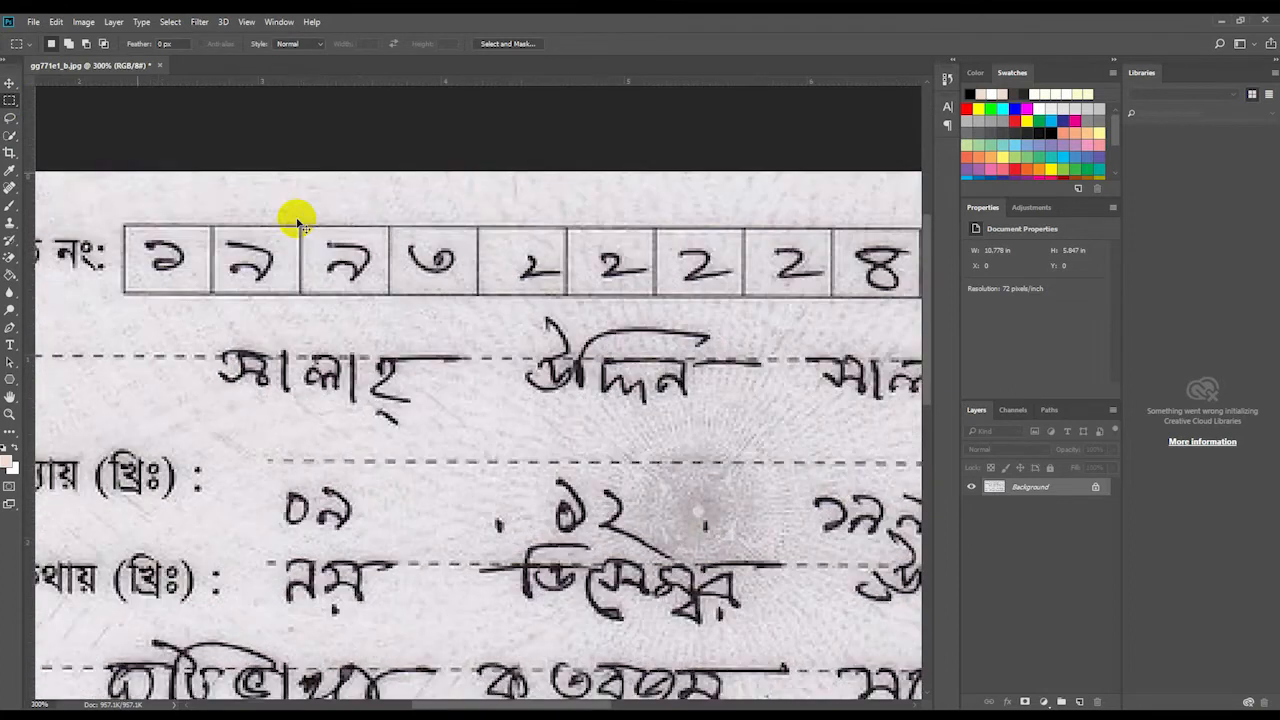
pyautogui.moveTo(457, 700); pyautogui.dragTo(403, 703)
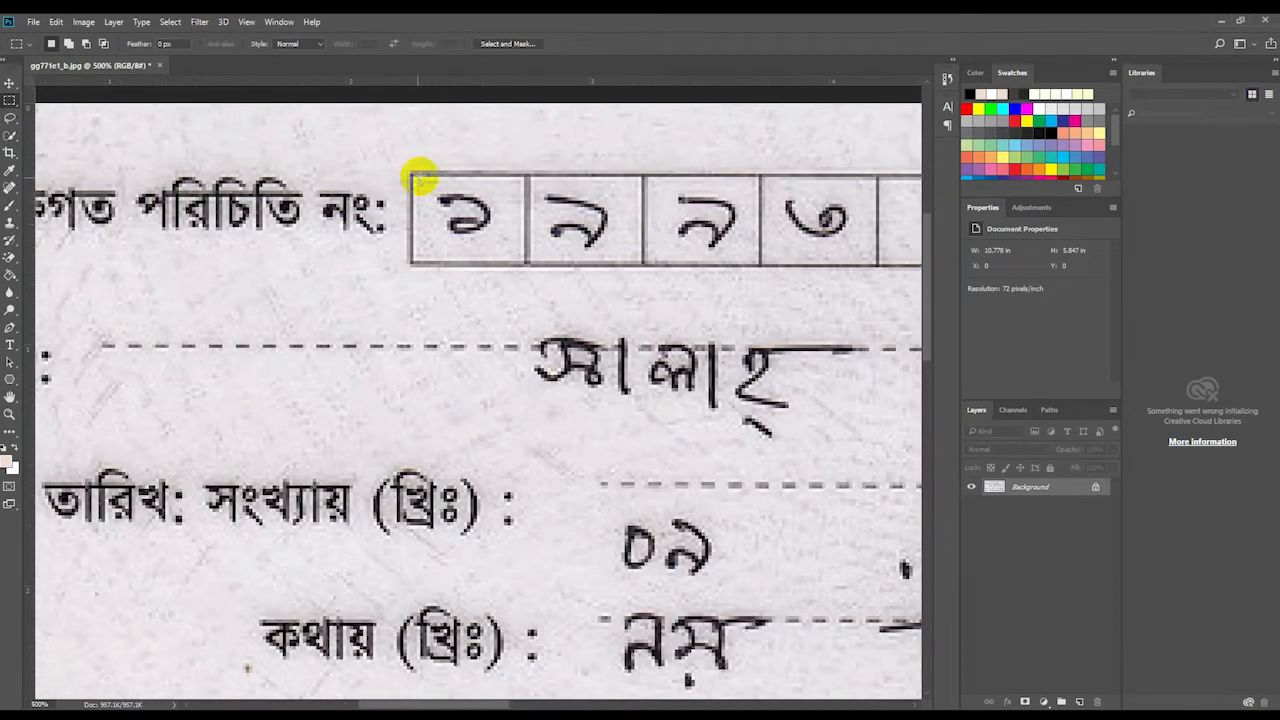
pyautogui.scroll(1, 425, 235)
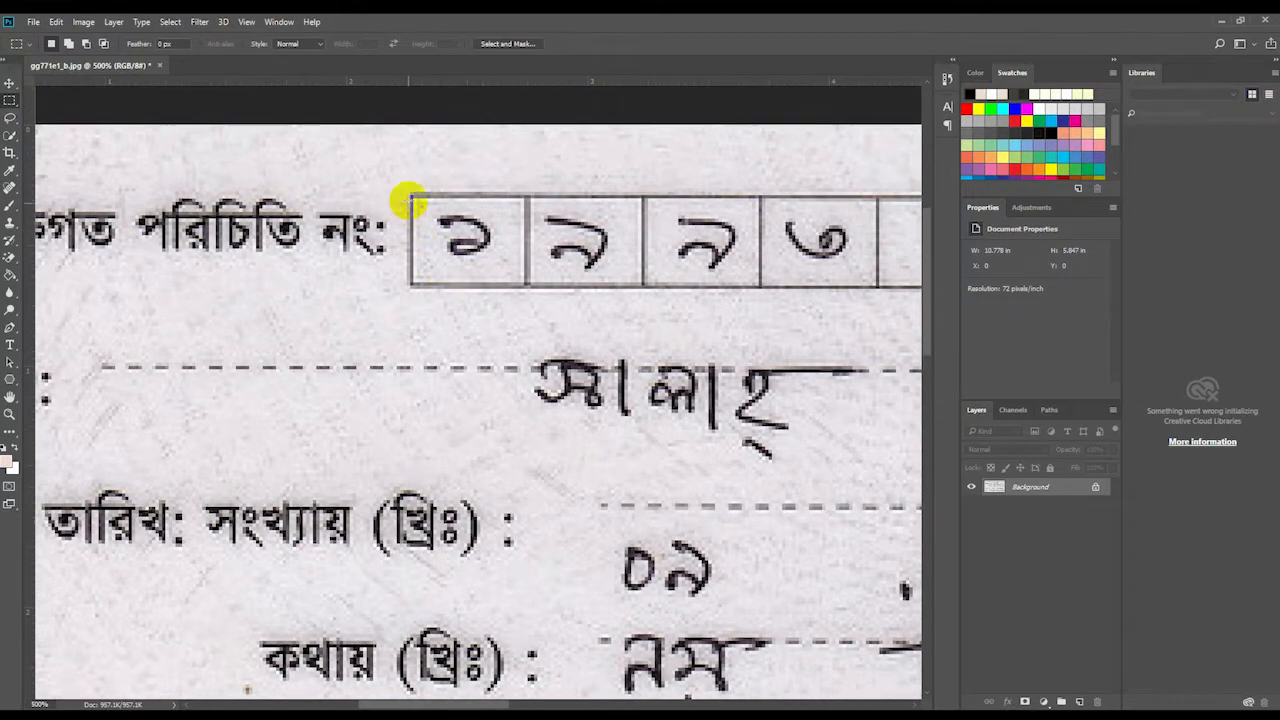
pyautogui.scroll(2, 414, 235)
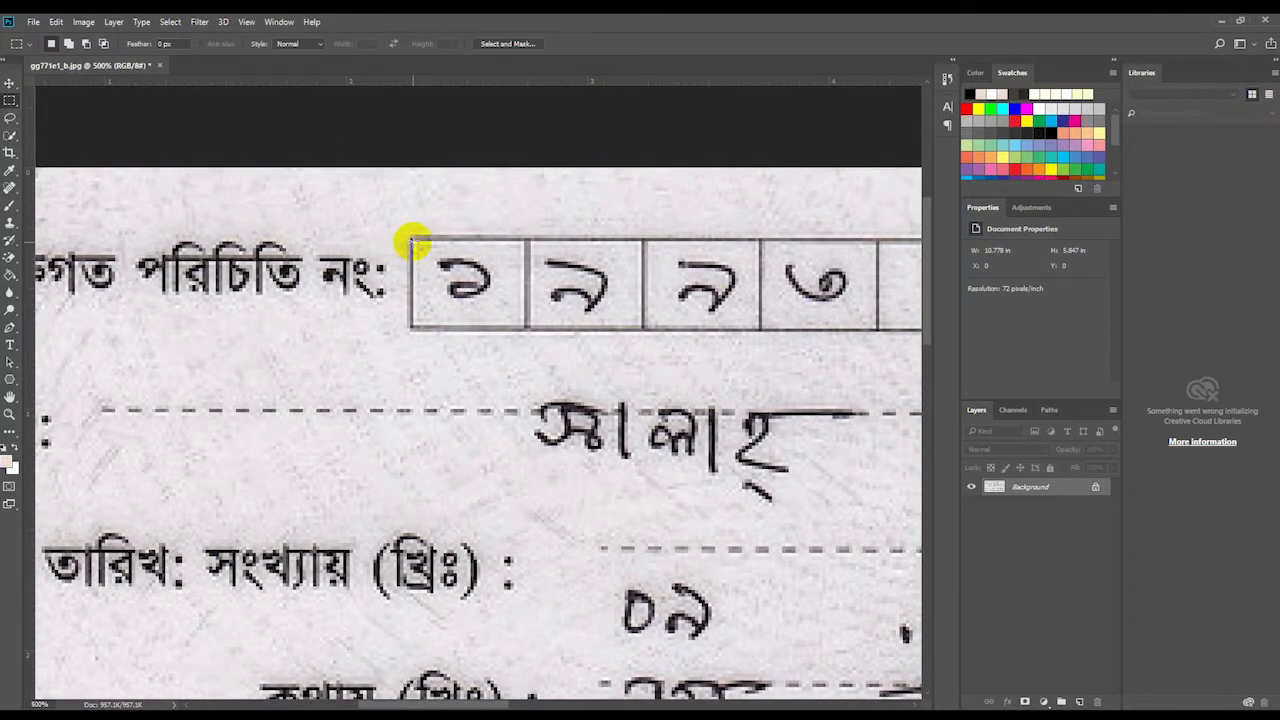
# - Try to erase the handwritten digit in the first cell with a content-aware fill of a tight rectangular selection
pyautogui.moveTo(508, 302)
pyautogui.mouseDown()
pyautogui.moveTo(520, 324)
pyautogui.moveTo(506, 307)
pyautogui.mouseUp()
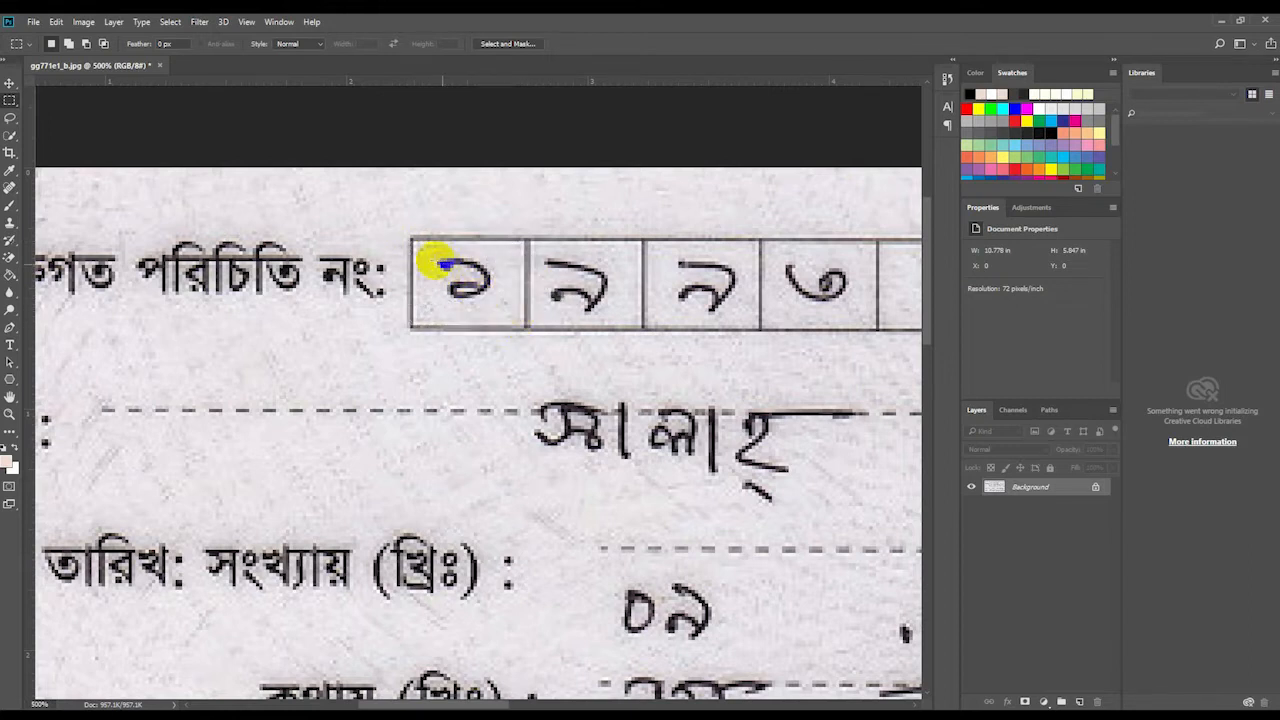
pyautogui.moveTo(479, 283); pyautogui.dragTo(506, 307)
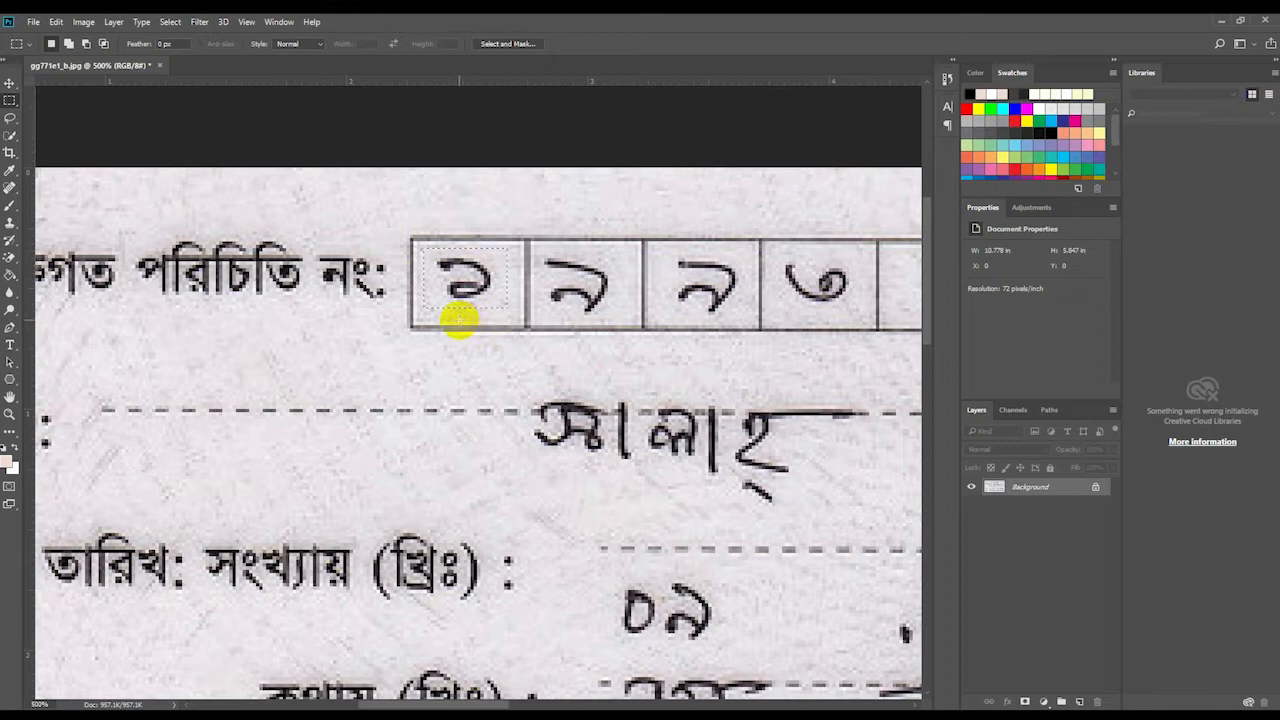
pyautogui.press('Delete')
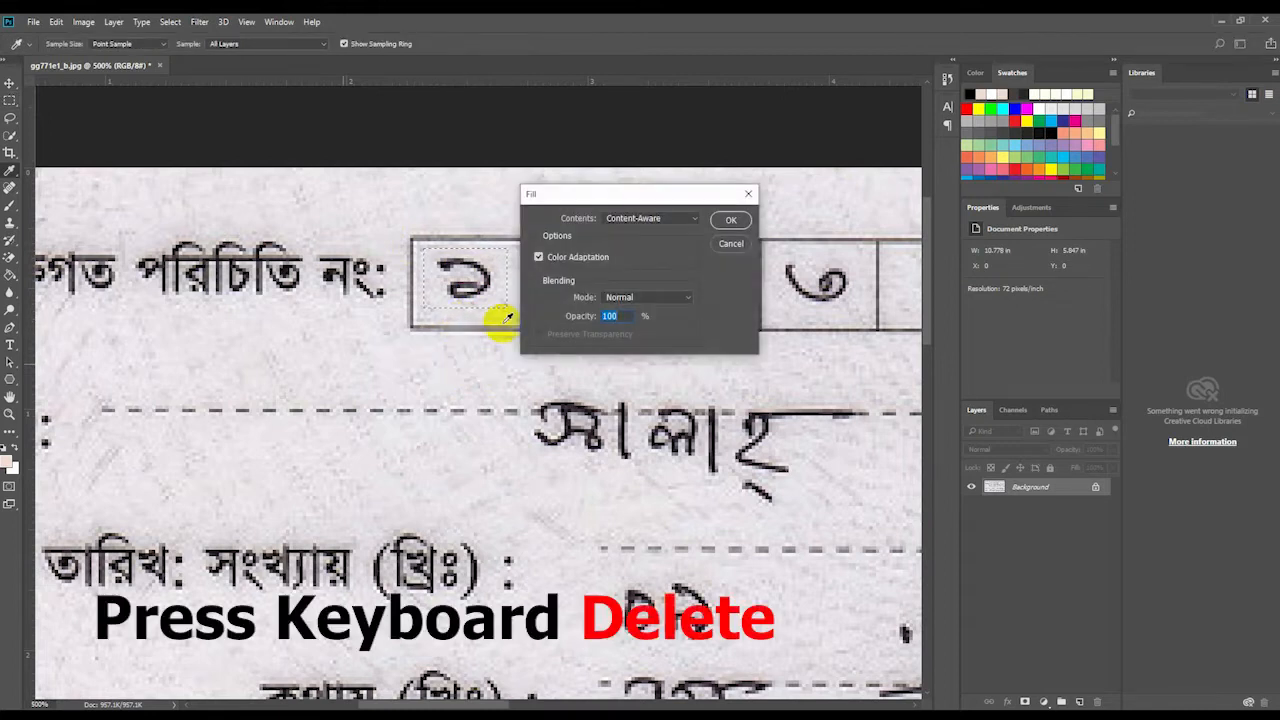
pyautogui.click(732, 220)
pyautogui.hotkey('ctrl', 'd')
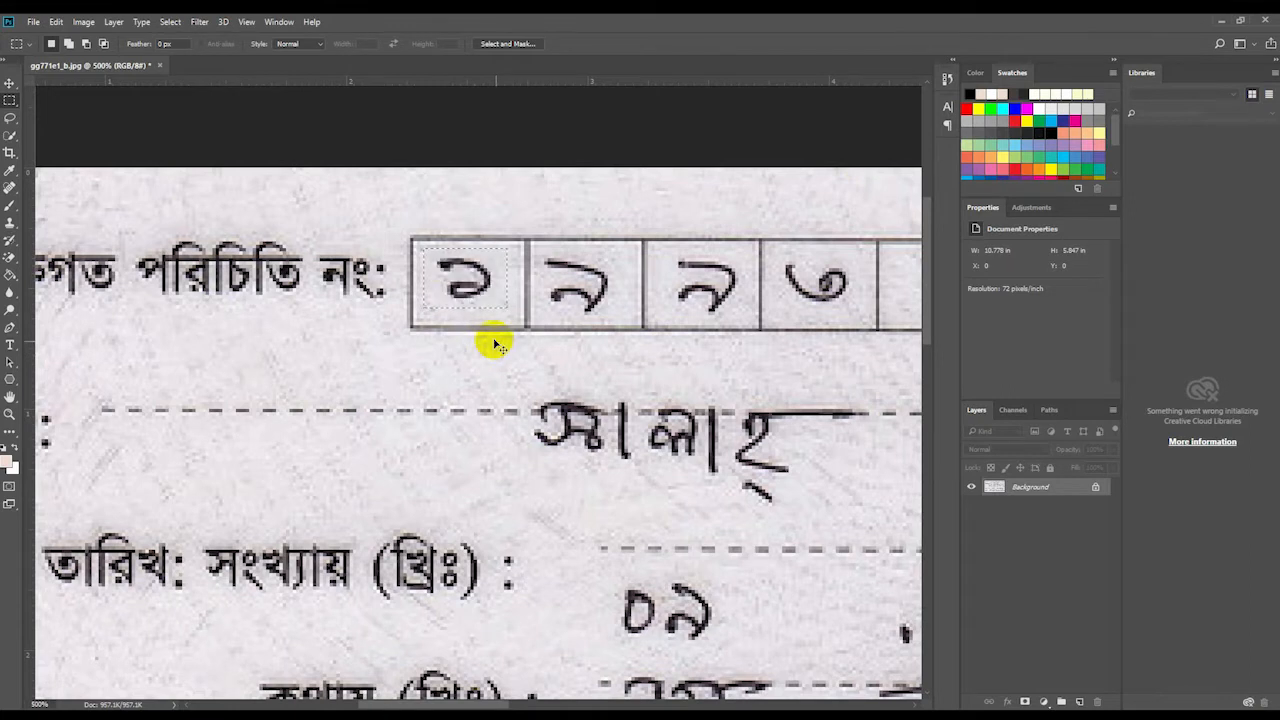
pyautogui.hotkey('ctrl', 'd')
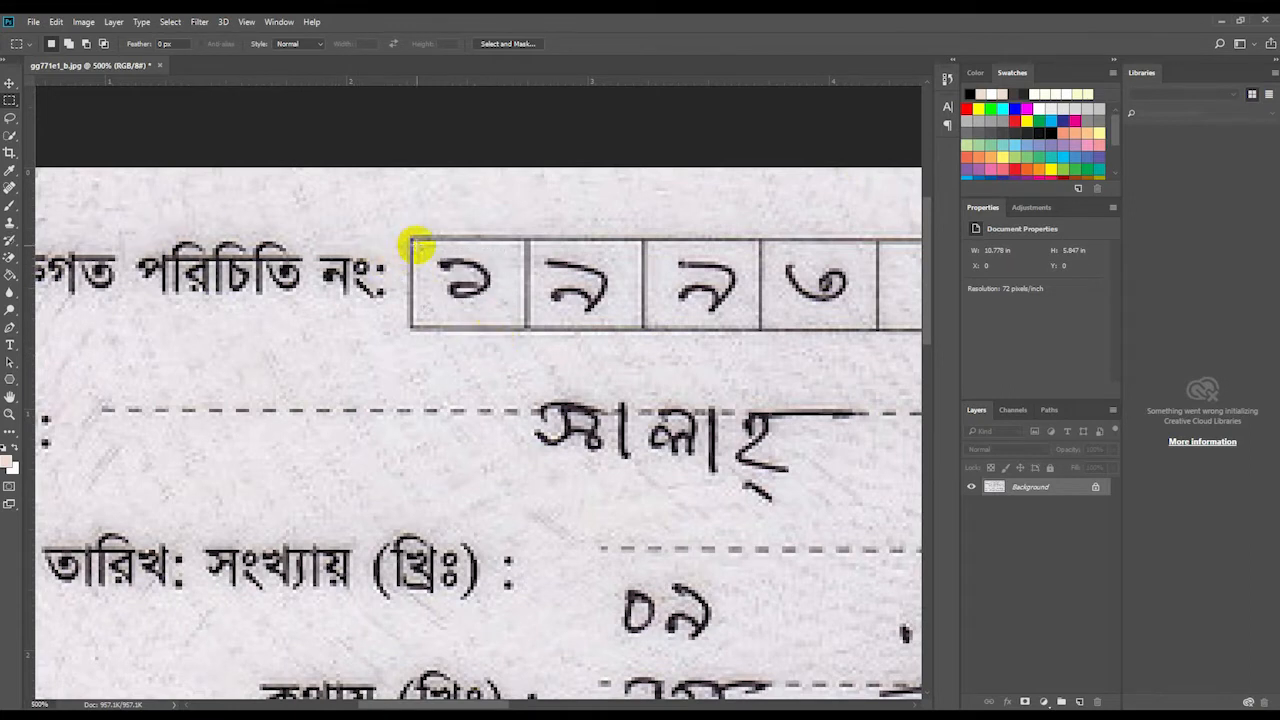
# - Select the whole inside of the first cell and erase its digit and the leftover stroke with Content-Aware fills at 100% opacity
pyautogui.moveTo(506, 284); pyautogui.dragTo(522, 322)
pyautogui.moveTo(418, 243); pyautogui.dragTo(524, 323)
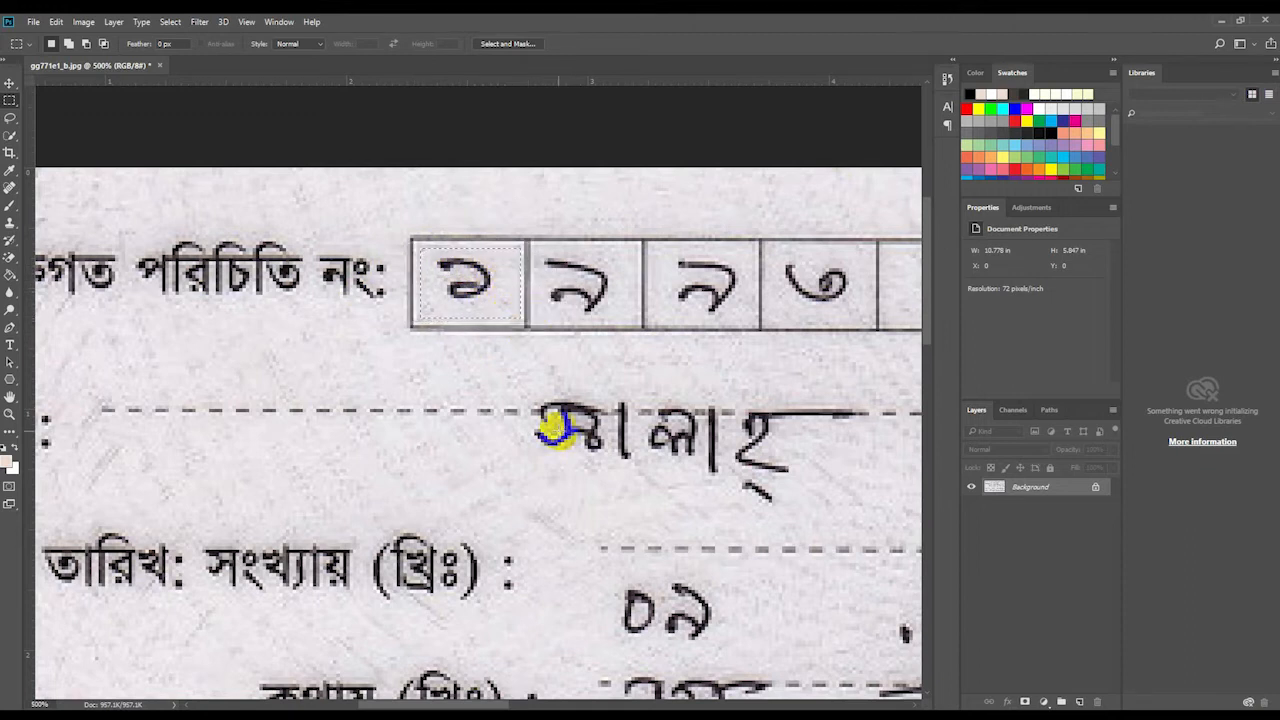
pyautogui.press('Delete')
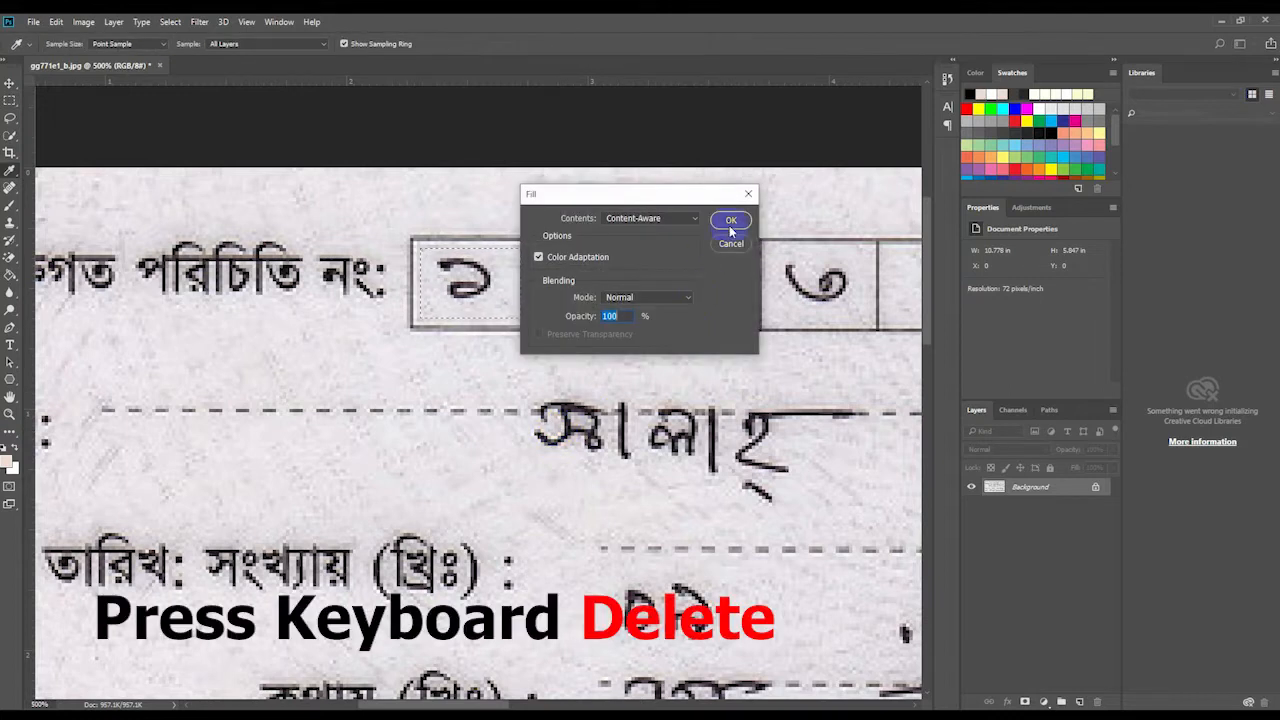
pyautogui.click(731, 220)
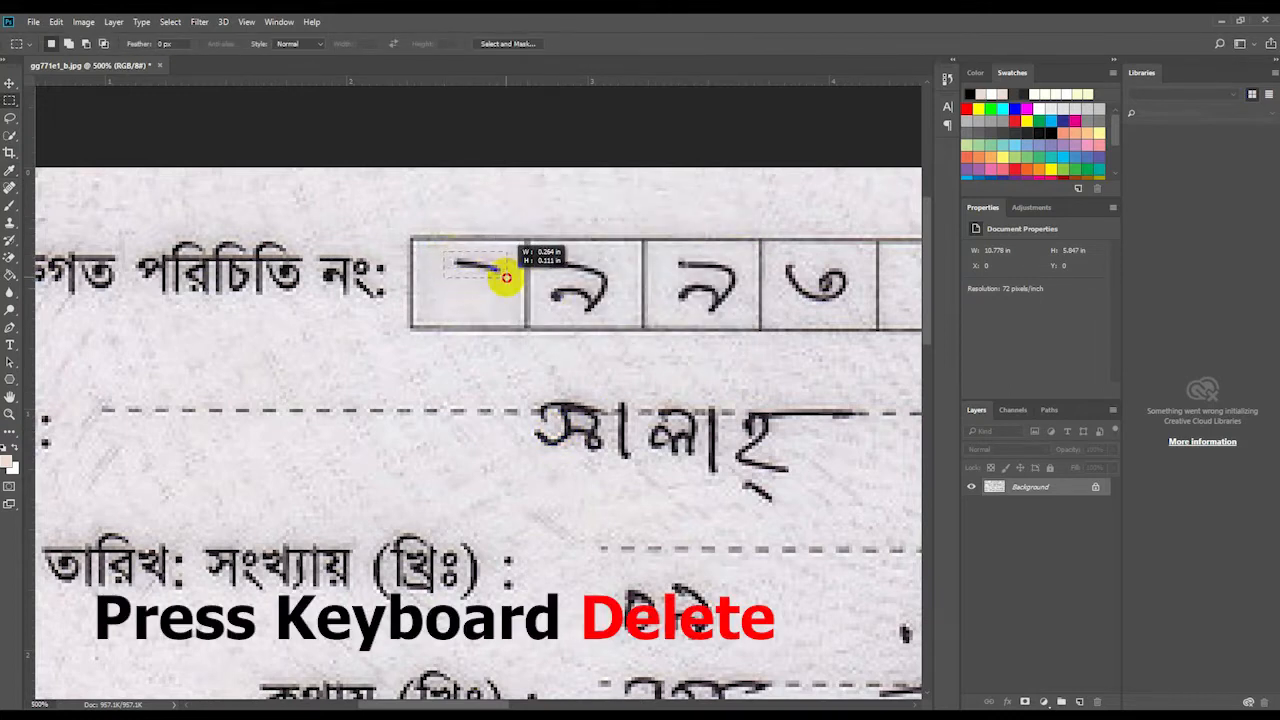
pyautogui.press('Delete')
pyautogui.click(729, 217)
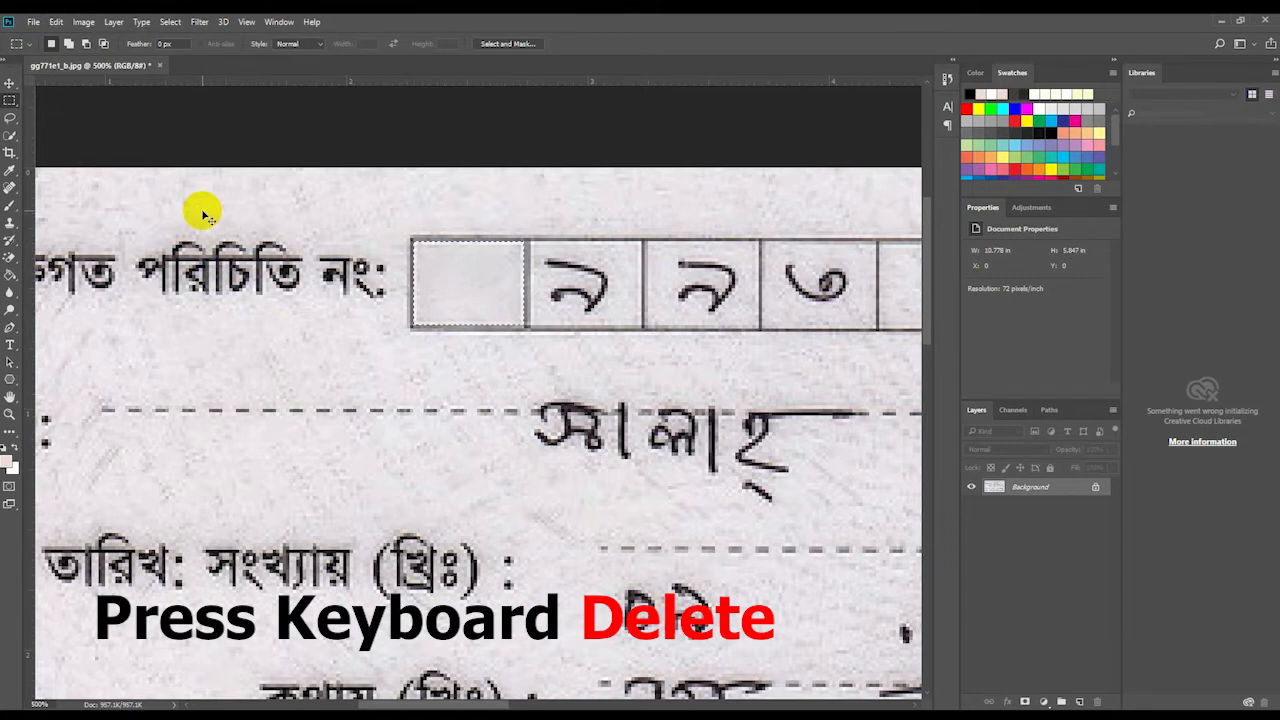
pyautogui.hotkey('ctrl', 'd')
# - Cover the digits in the second through sixth cells of the personal number row with copies of the blank first cell
pyautogui.hotkey('ctrl', '-')
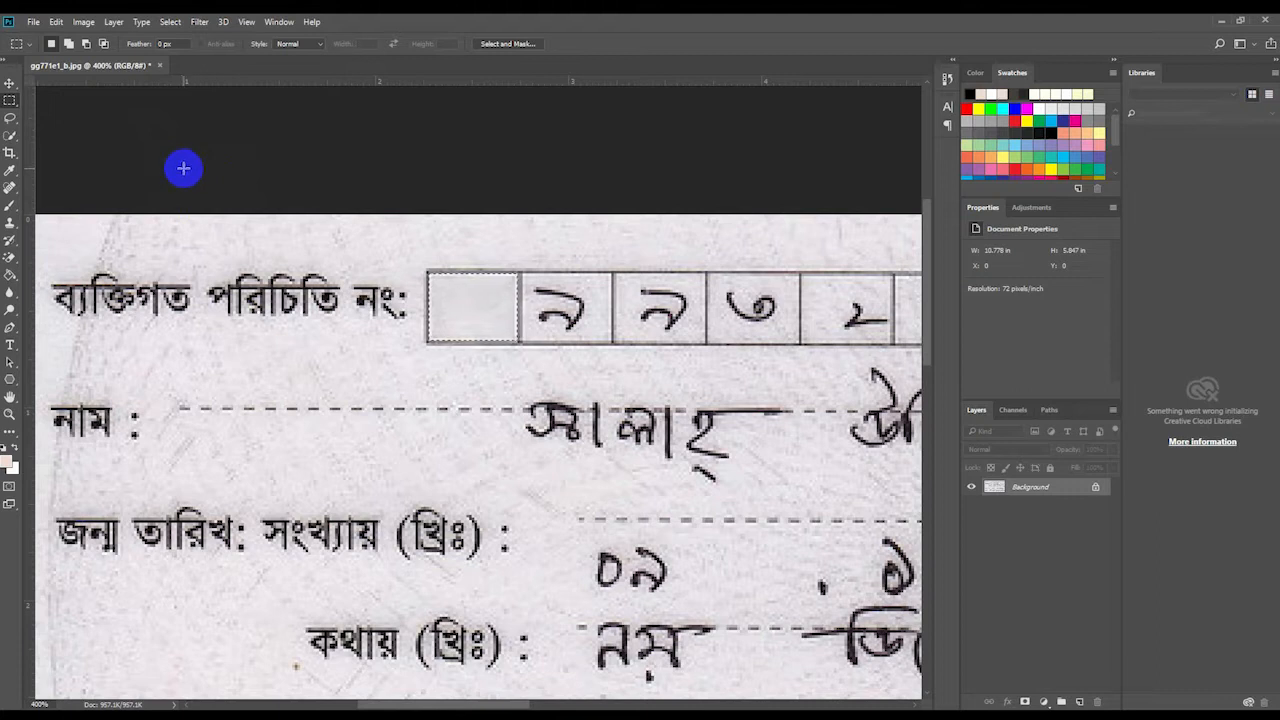
pyautogui.click(8, 85)
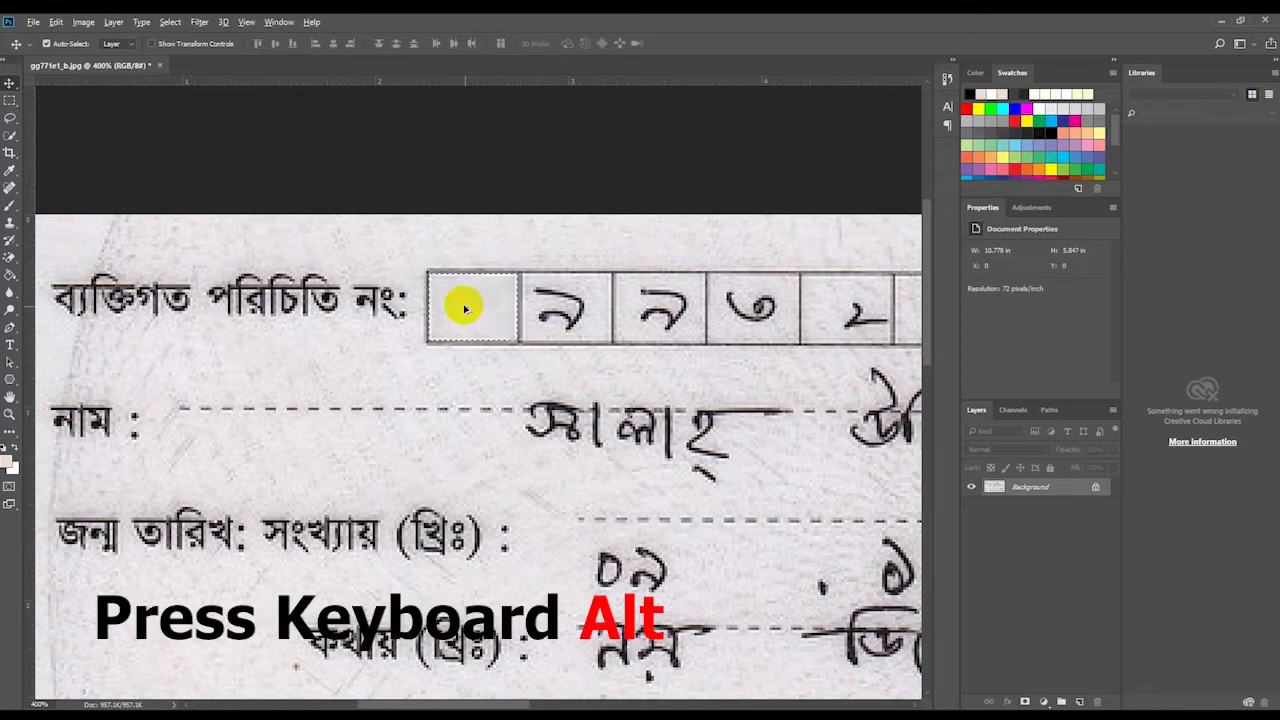
pyautogui.moveTo(518, 305); pyautogui.dragTo(556, 308)
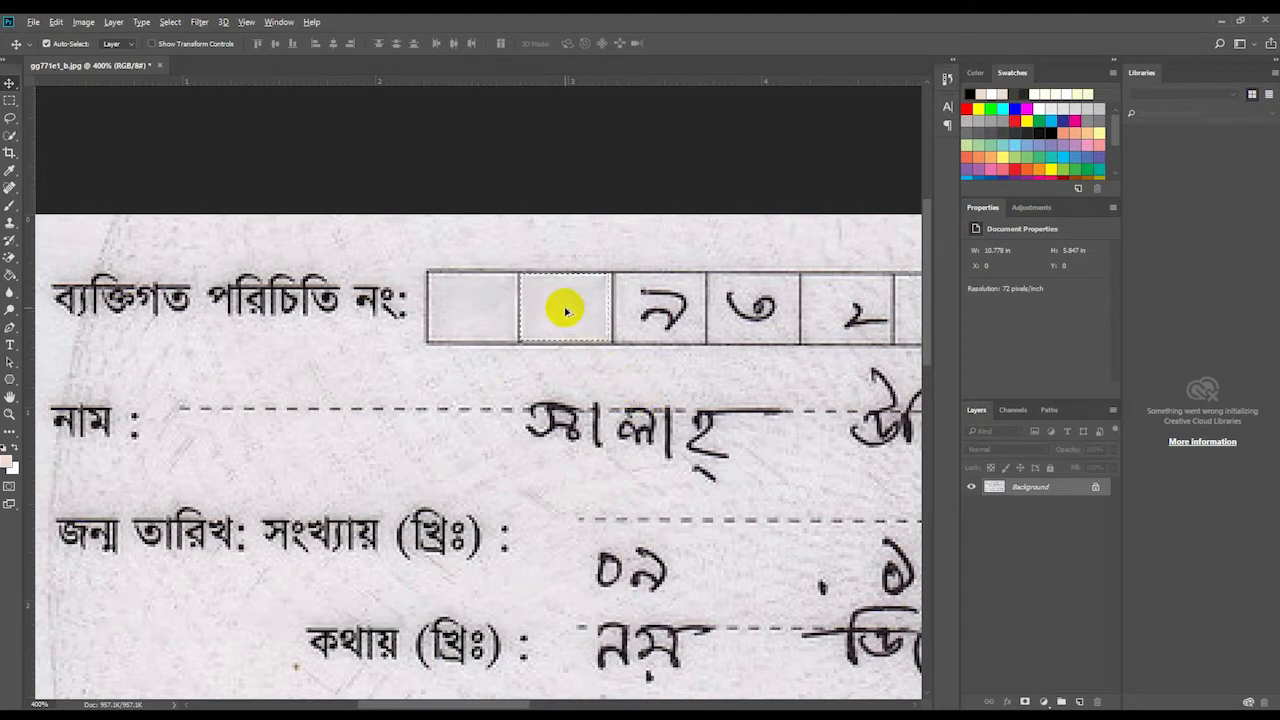
pyautogui.moveTo(555, 312); pyautogui.dragTo(743, 309)
pyautogui.hotkey('ctrl', '-')
pyautogui.hotkey('ctrl', '-')
pyautogui.hotkey('ctrl', '+')
pyautogui.moveTo(463, 345); pyautogui.dragTo(670, 338)
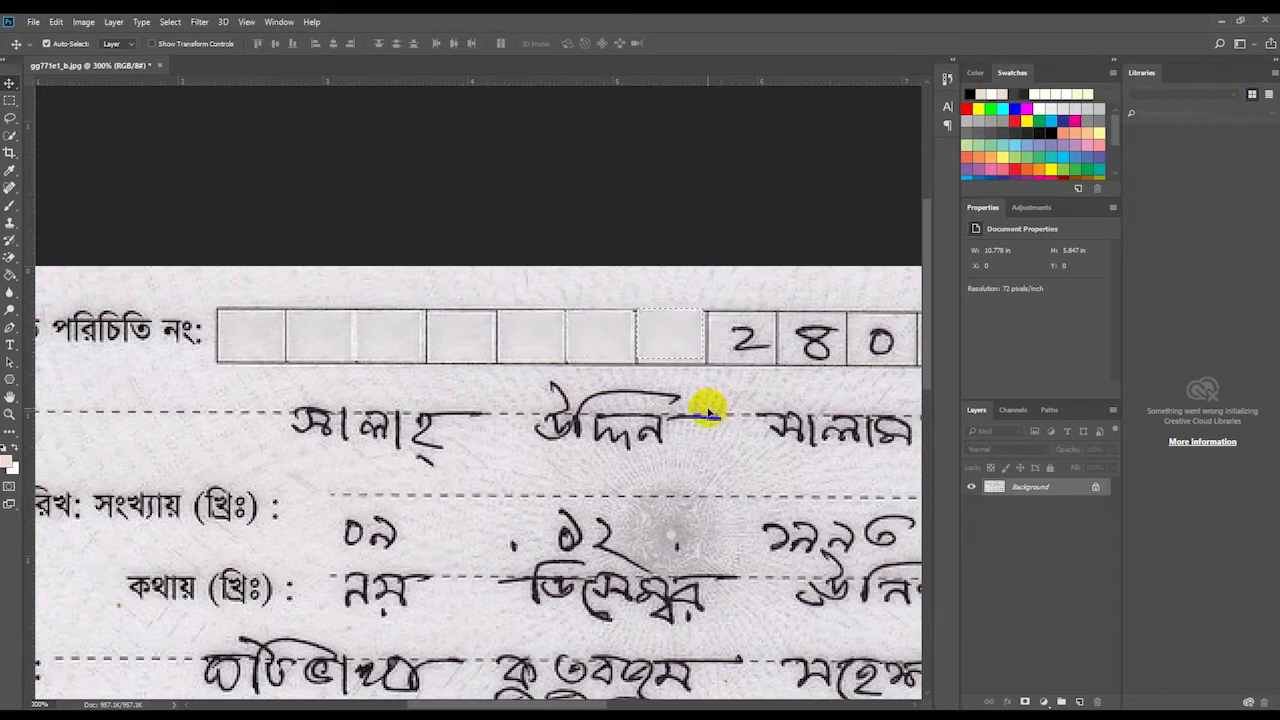
pyautogui.hotkey('ctrl', '-')
pyautogui.hscroll(5, 586, 690)
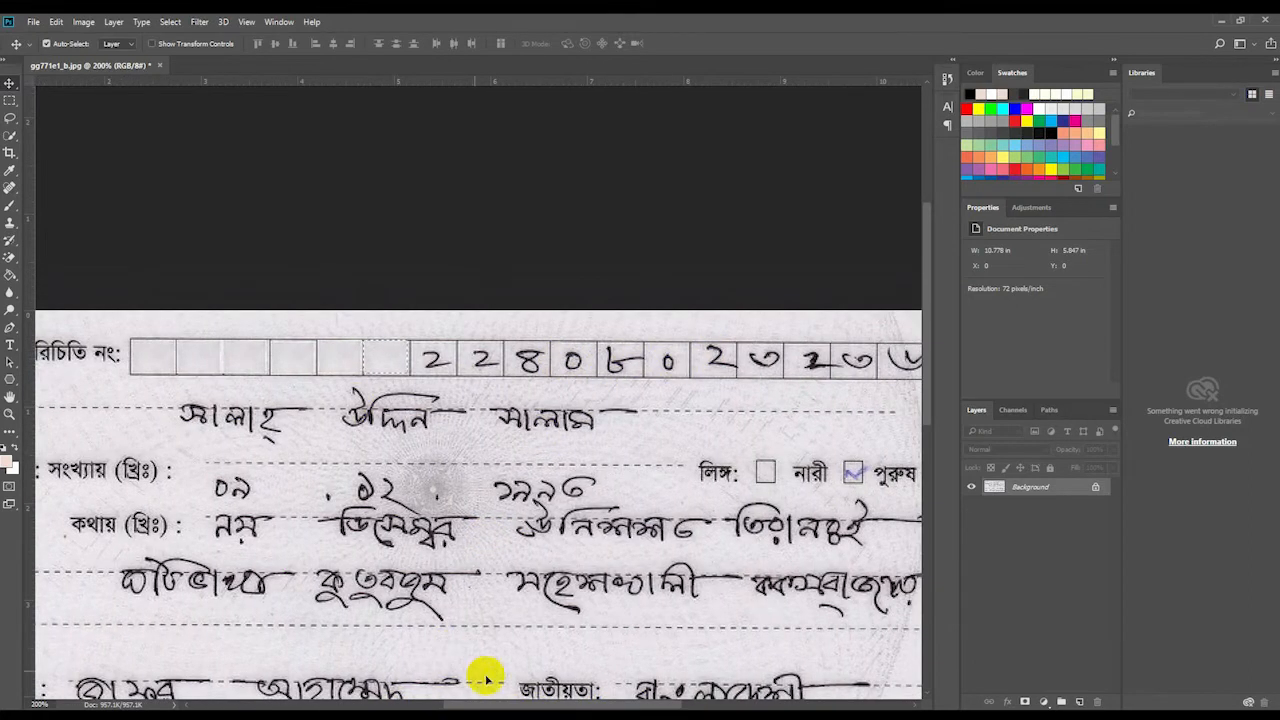
pyautogui.hscroll(-3, 503, 703)
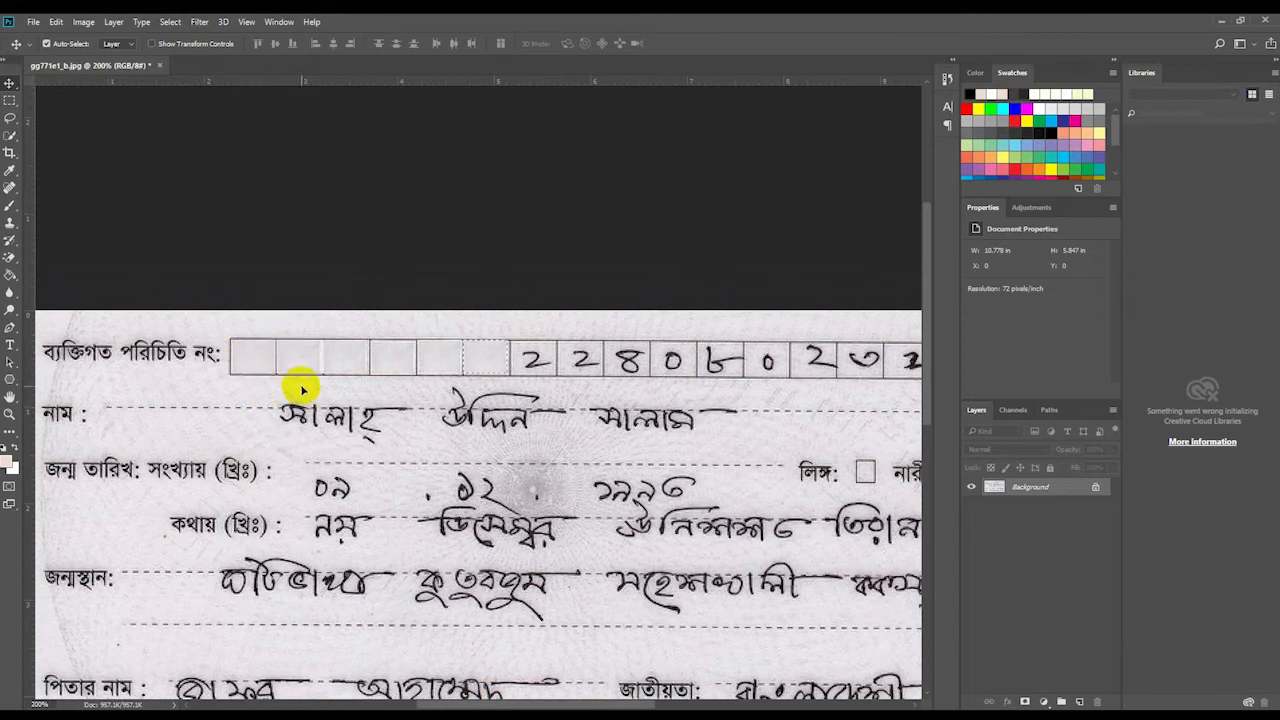
pyautogui.hotkey('ctrl', '+')
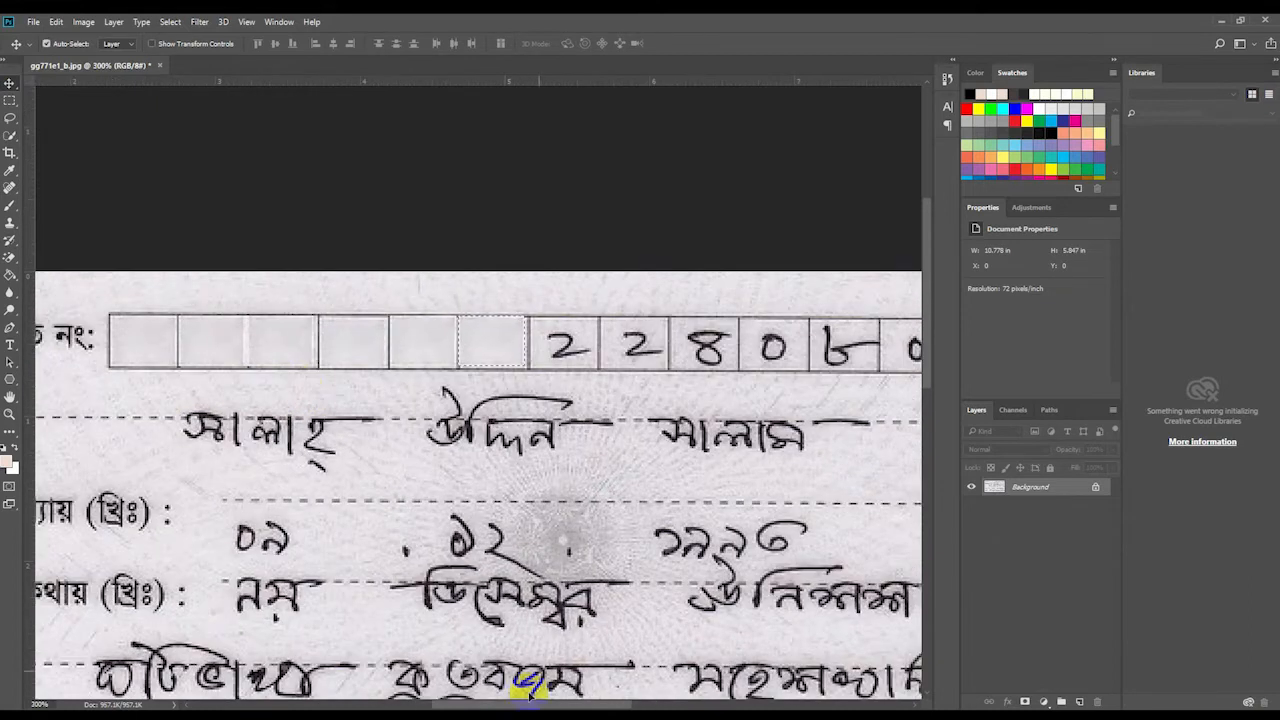
pyautogui.hscroll(-3, 500, 700)
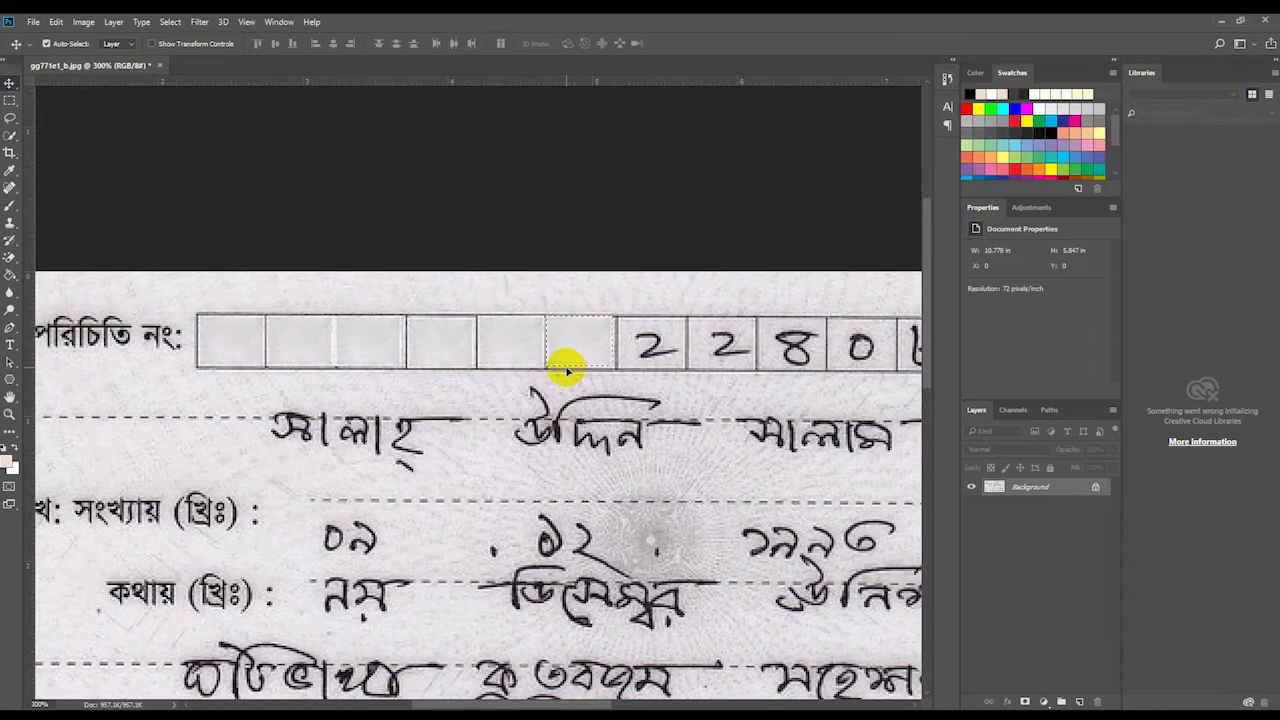
# - Cover the first handwritten word on the name line with a copy of the blank dashed-line patch just before it, and clear the selection
pyautogui.scroll(-1, 351, 443)
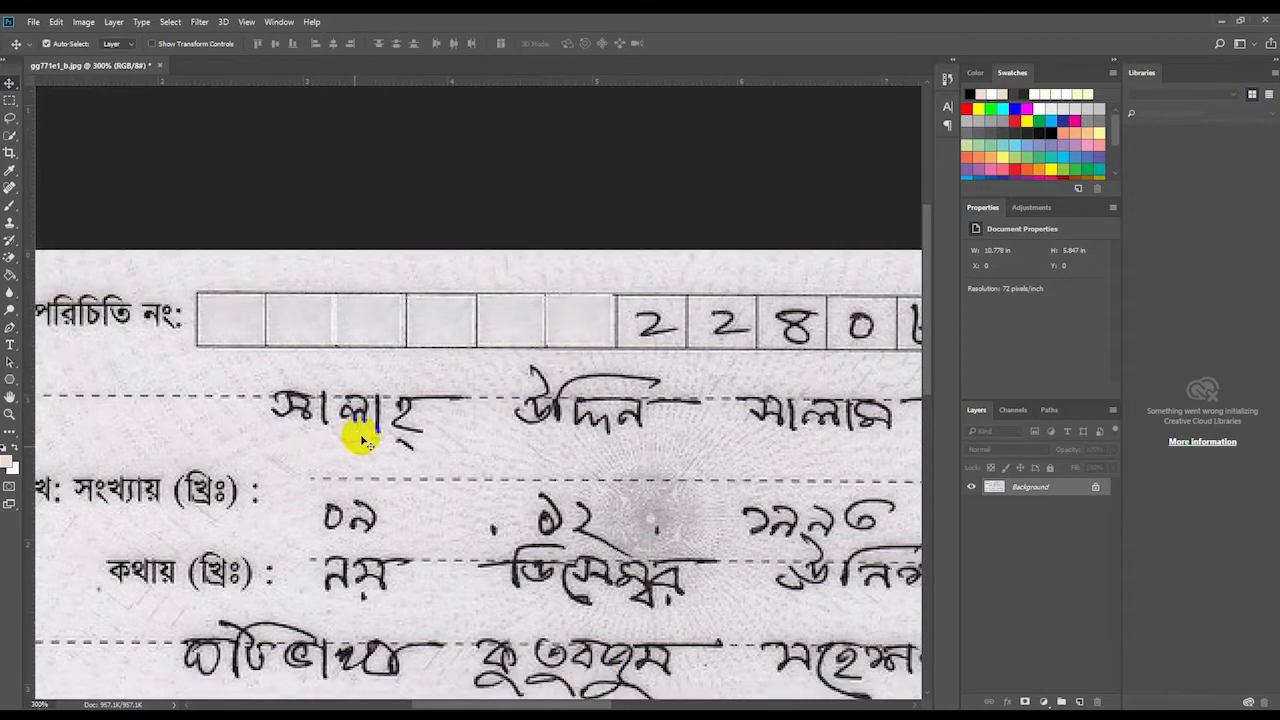
pyautogui.moveTo(449, 703); pyautogui.dragTo(441, 703)
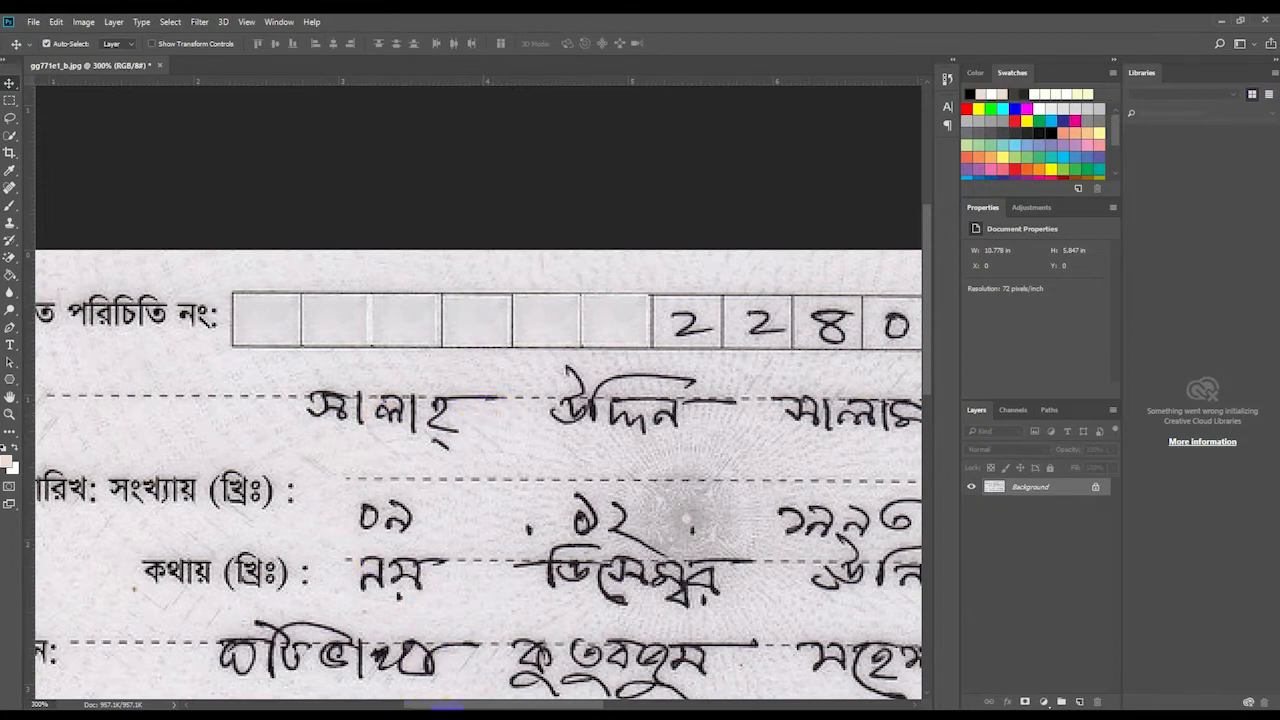
pyautogui.moveTo(463, 703); pyautogui.dragTo(425, 703)
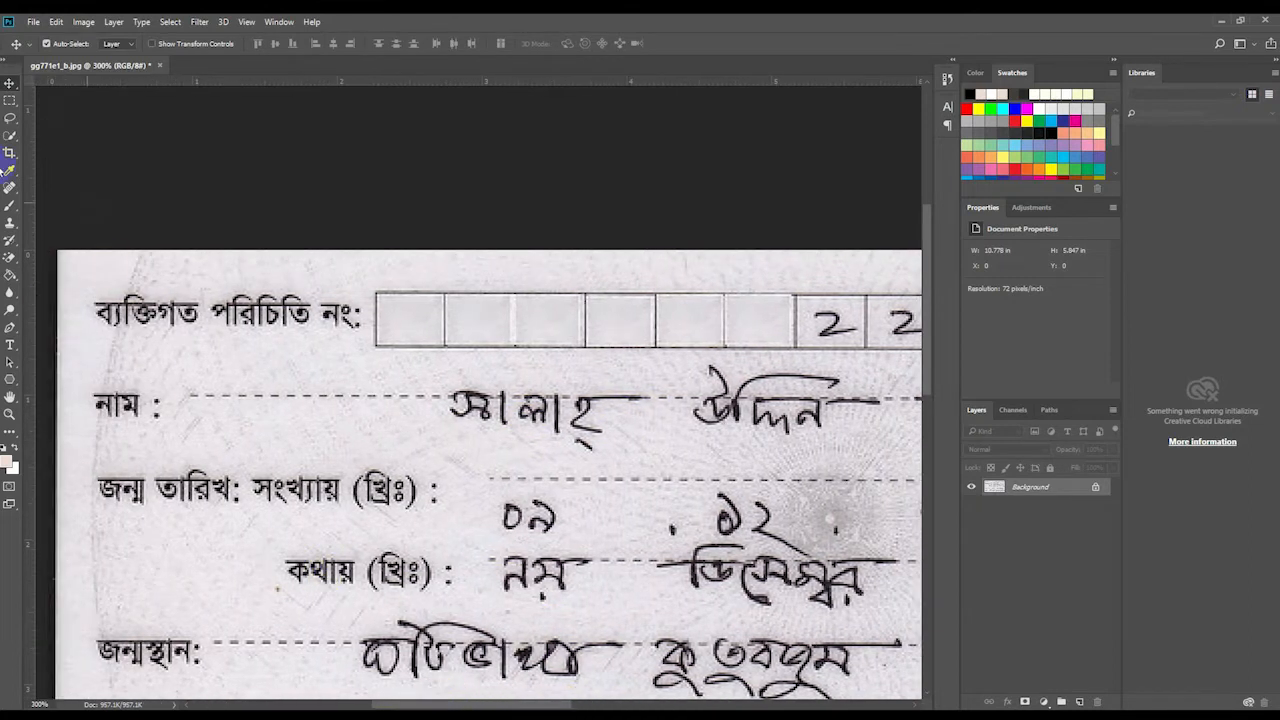
pyautogui.click(9, 100)
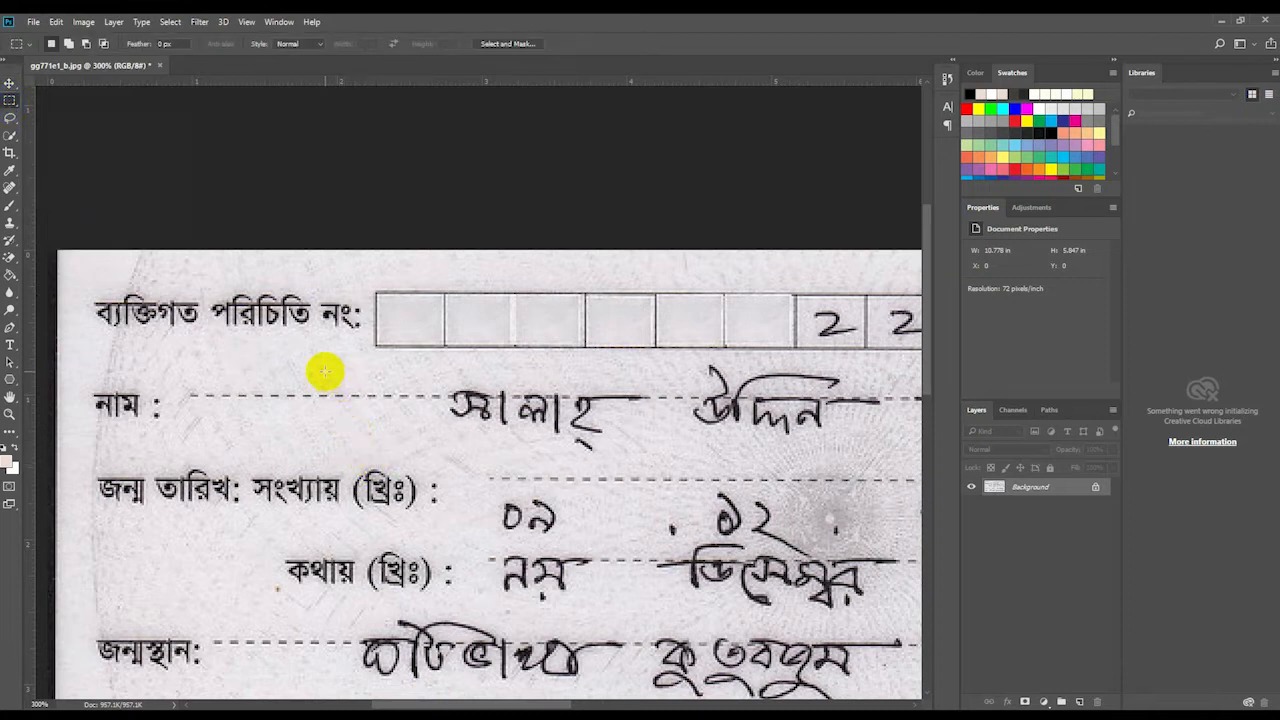
pyautogui.moveTo(323, 366); pyautogui.dragTo(434, 426)
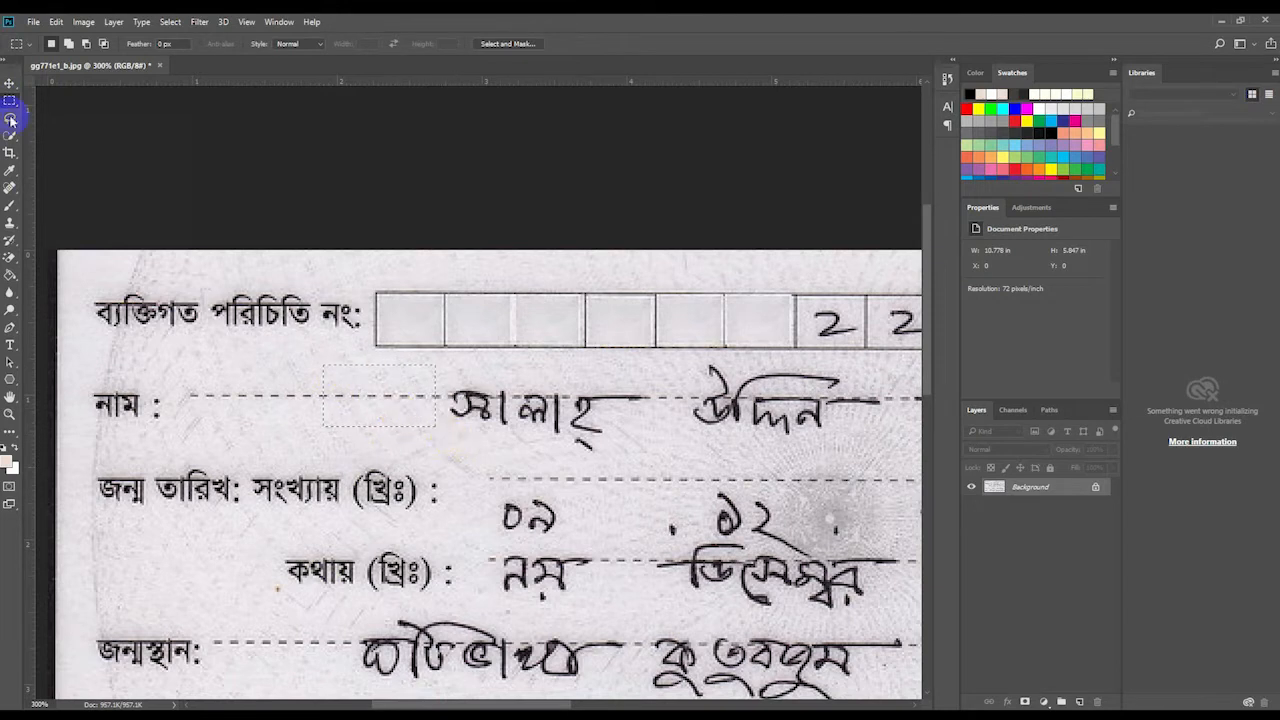
pyautogui.click(9, 84)
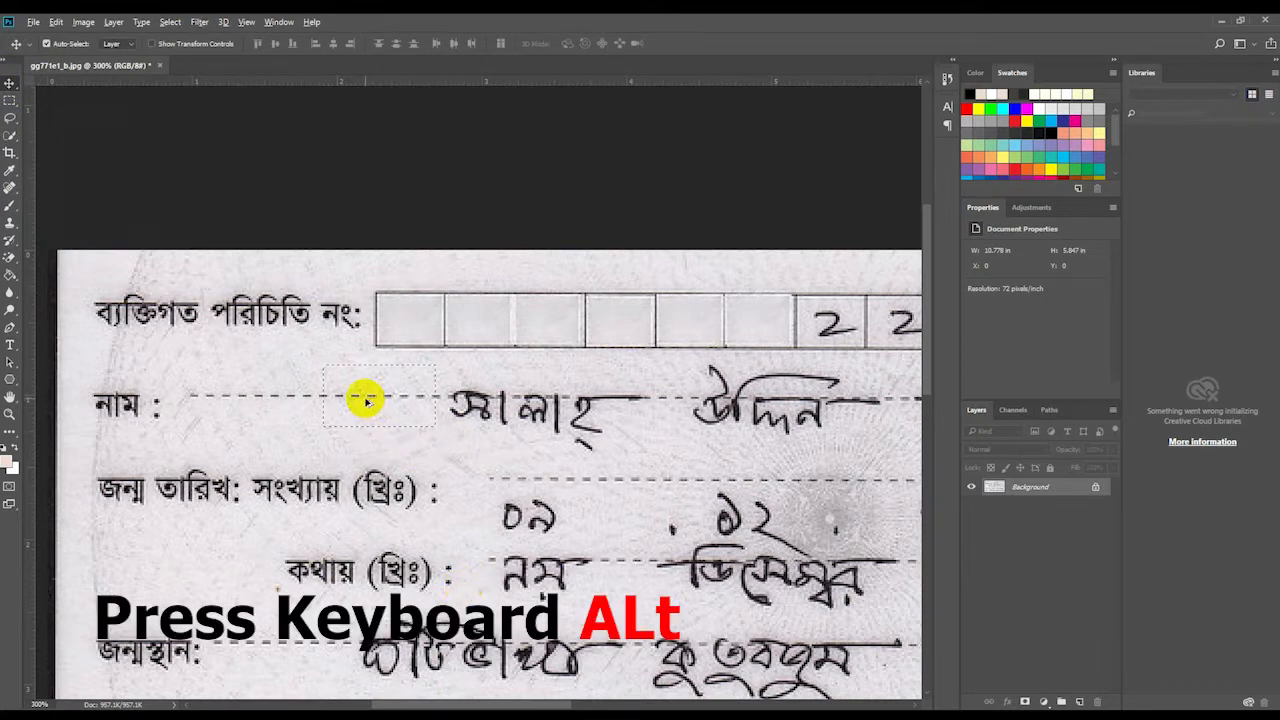
pyautogui.moveTo(369, 396); pyautogui.dragTo(596, 403)
pyautogui.hotkey('ctrl', 'z')
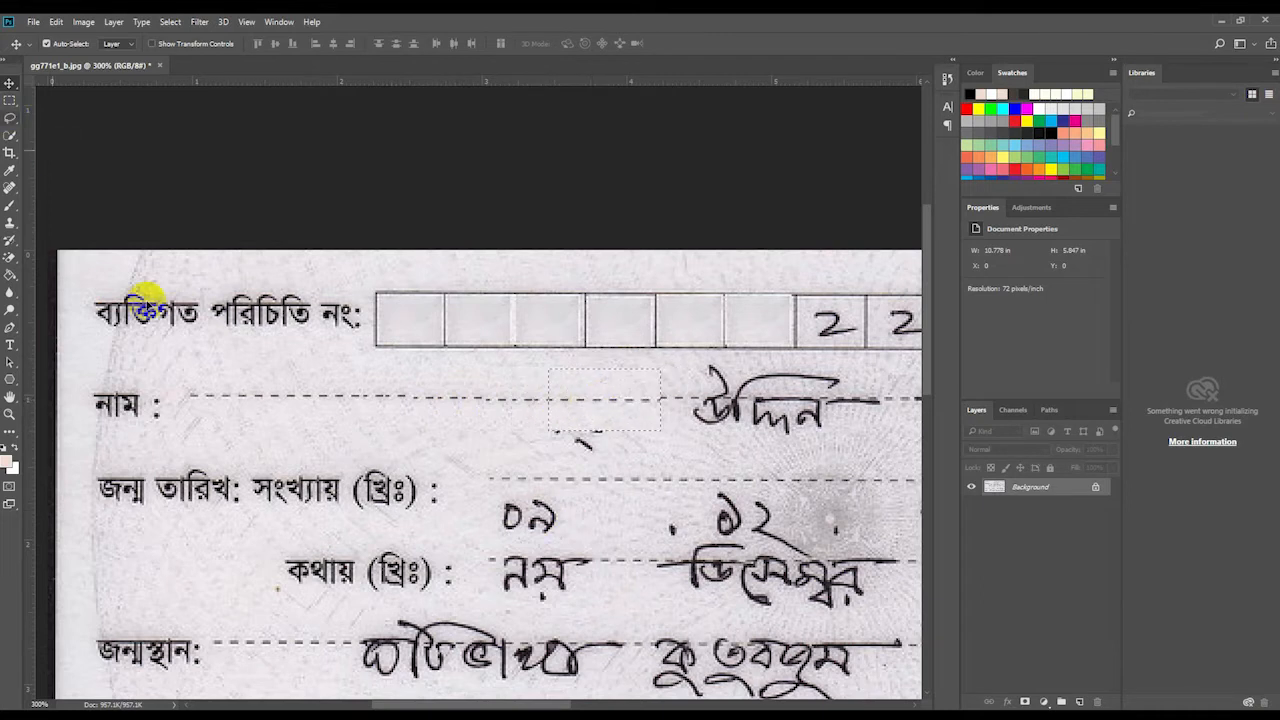
pyautogui.hotkey('ctrl', 'd')
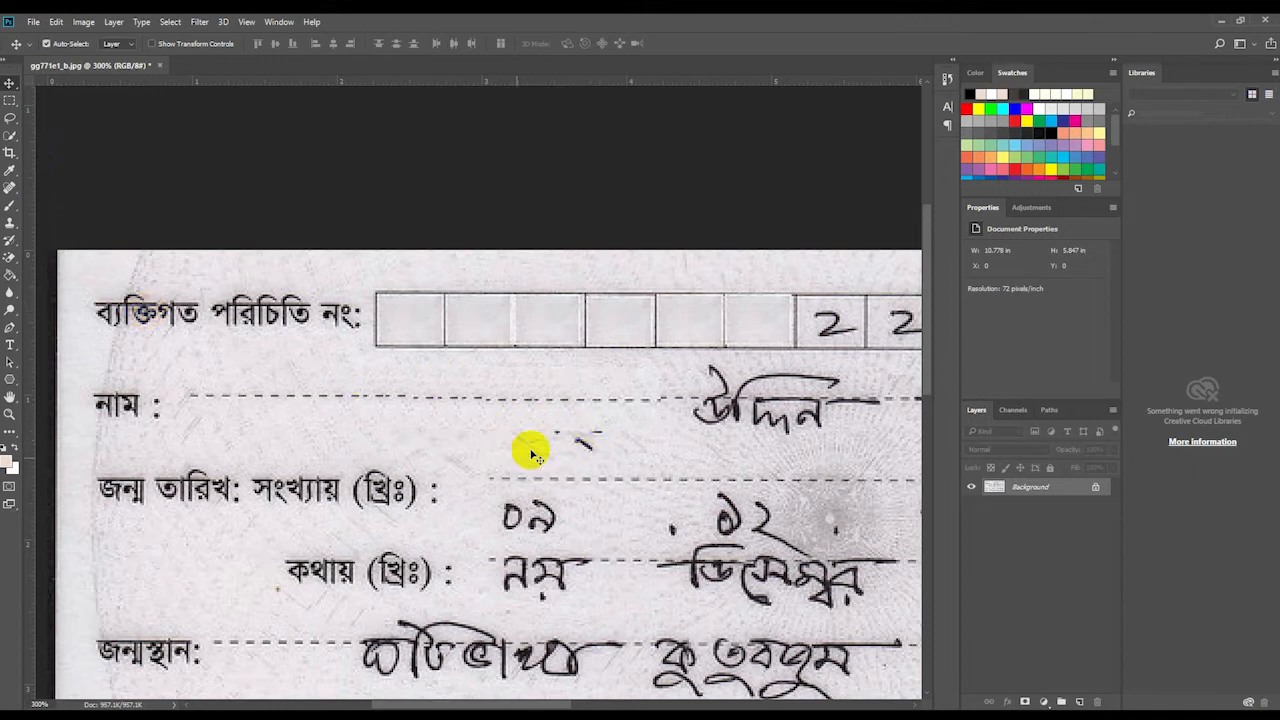
# - Erase the leftover stroke below the name line with a Content-Aware fill of a small rectangular selection at 100% opacity
pyautogui.click(8, 101)
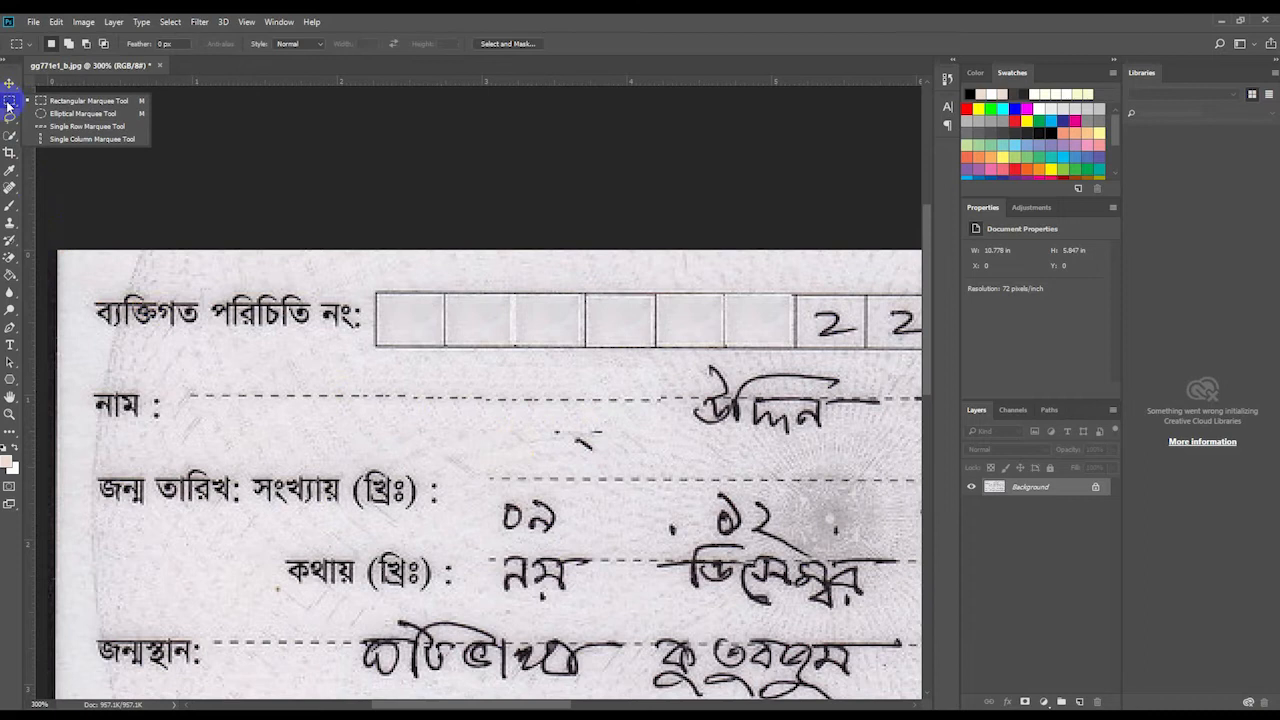
pyautogui.click(9, 104)
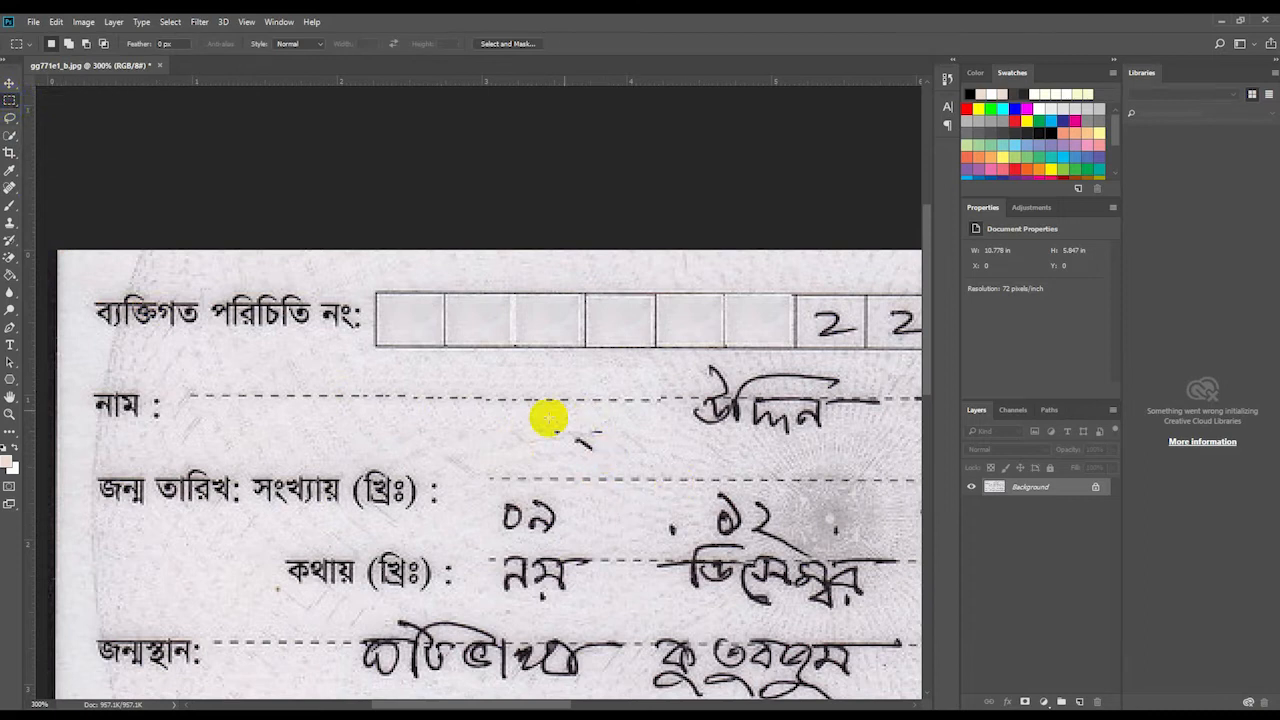
pyautogui.moveTo(547, 423); pyautogui.dragTo(609, 458)
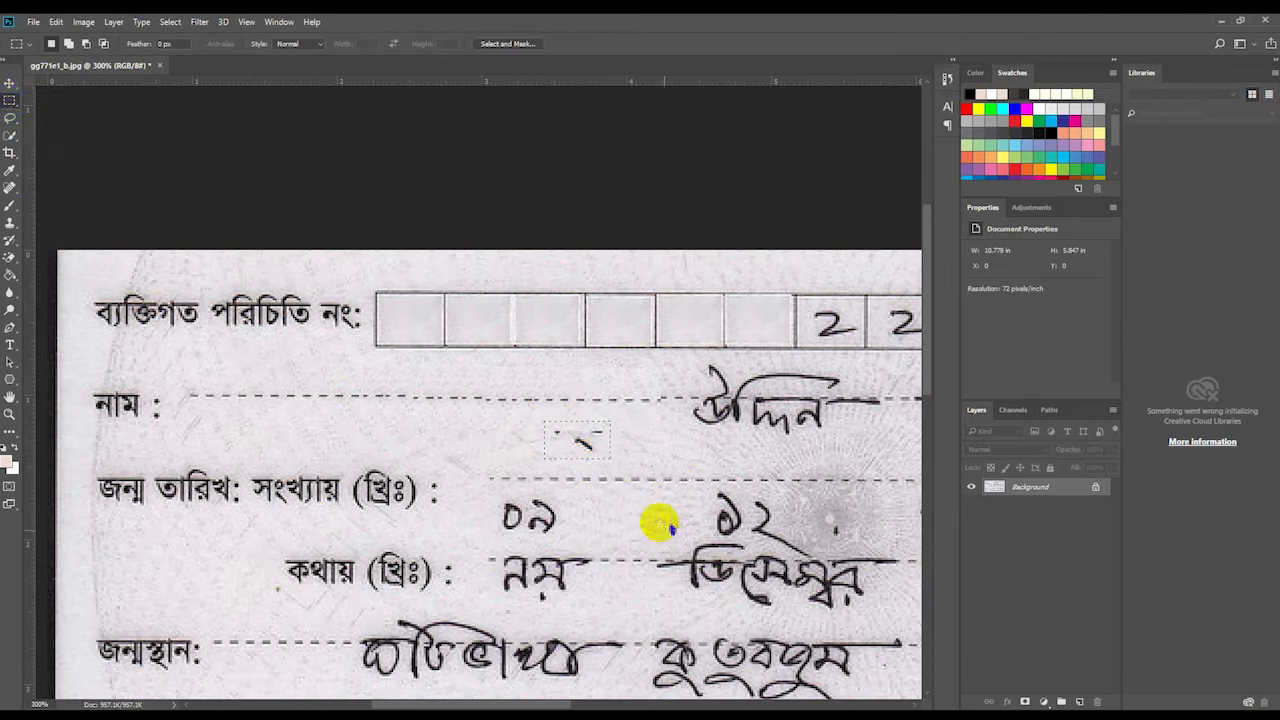
pyautogui.press('Delete')
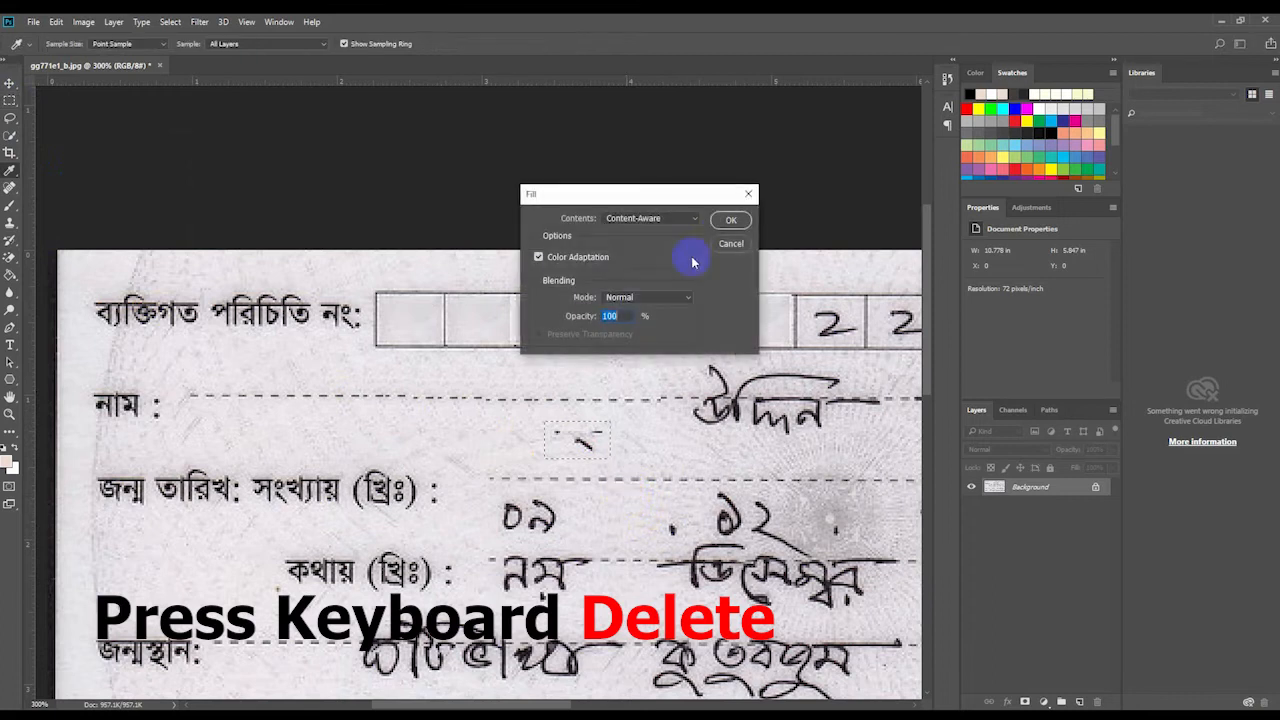
pyautogui.click(731, 221)
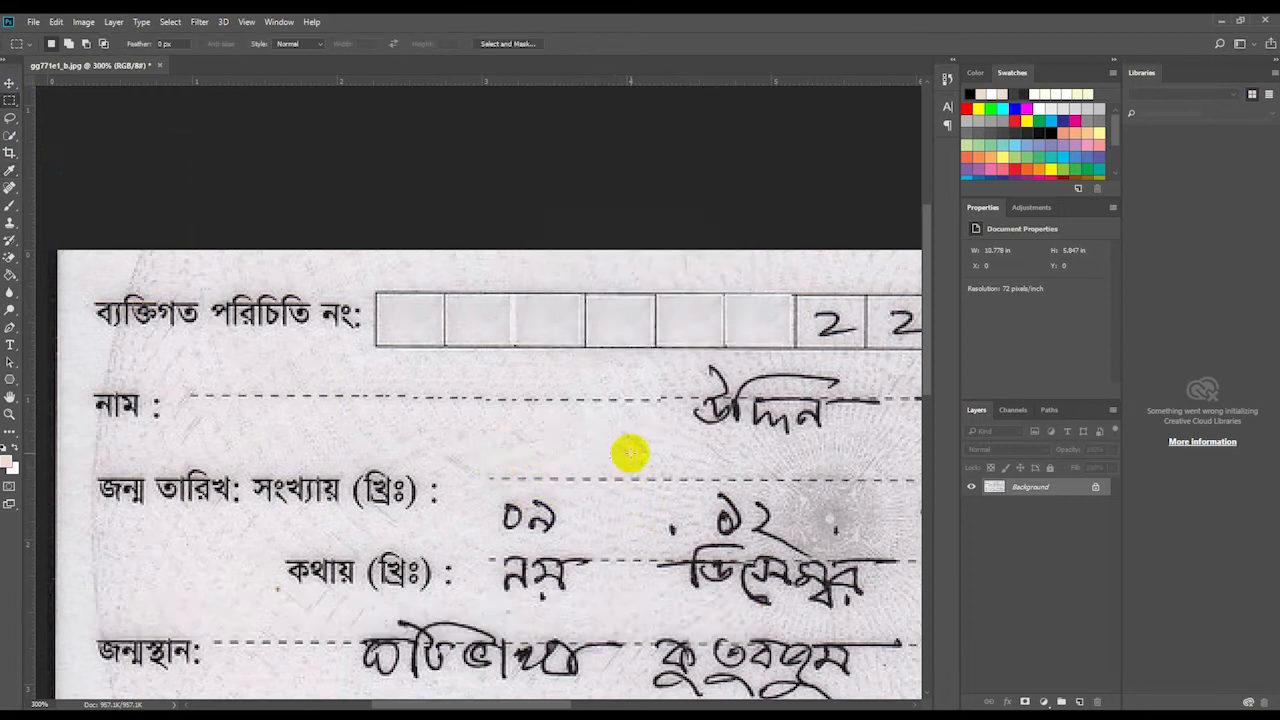
# - Cover the remaining handwritten words on the name line with copies of a blank dashed-line patch from the end of that line, and deselect
pyautogui.hscroll(3, 676, 498)
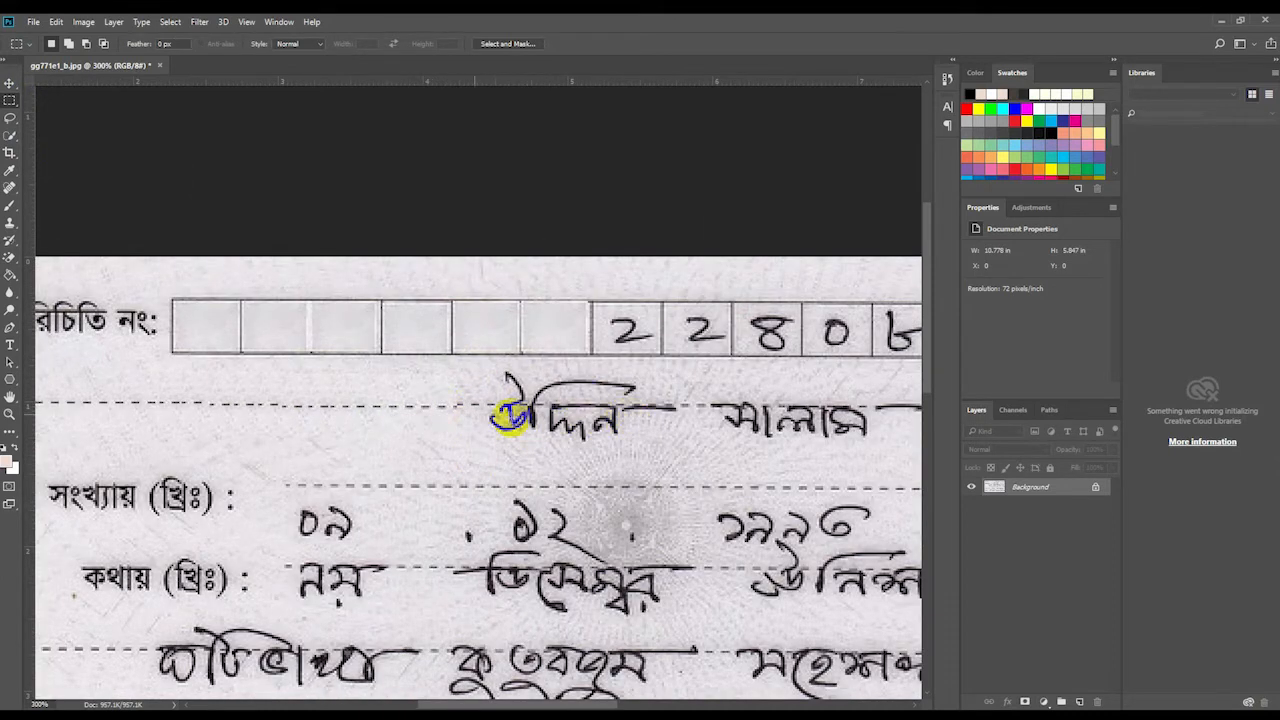
pyautogui.moveTo(533, 705); pyautogui.dragTo(617, 694)
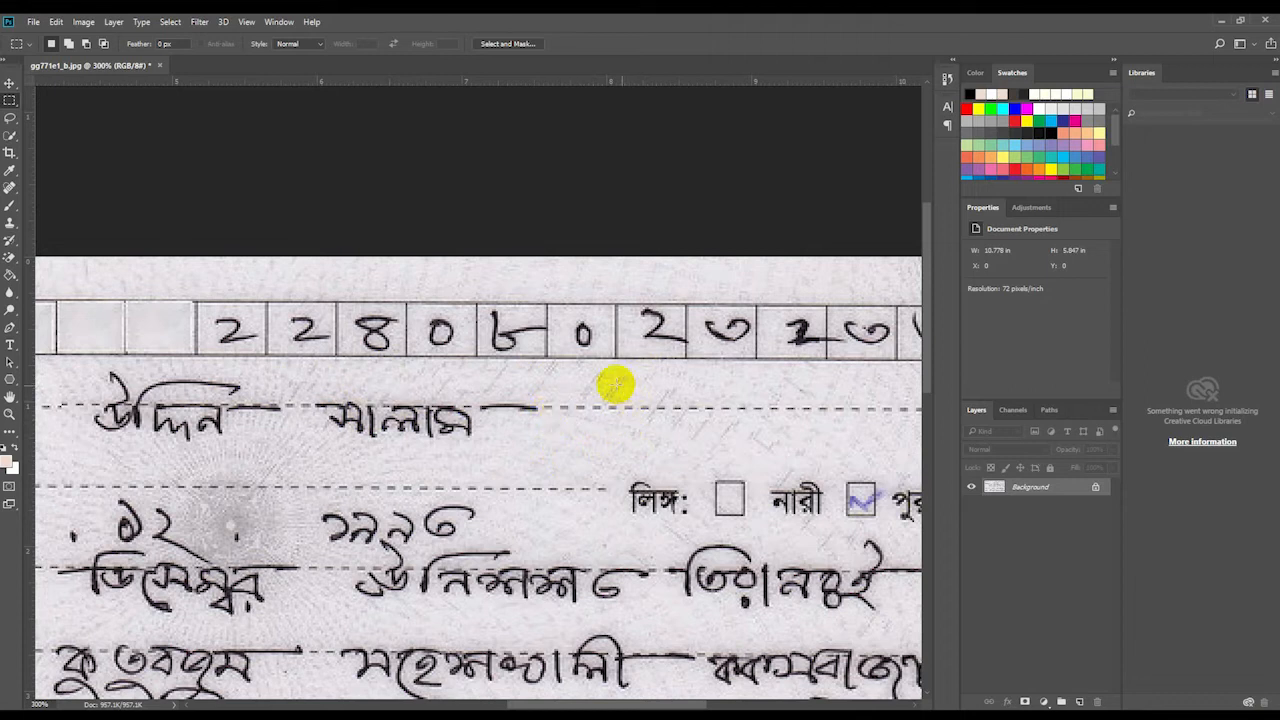
pyautogui.moveTo(605, 375); pyautogui.dragTo(773, 450)
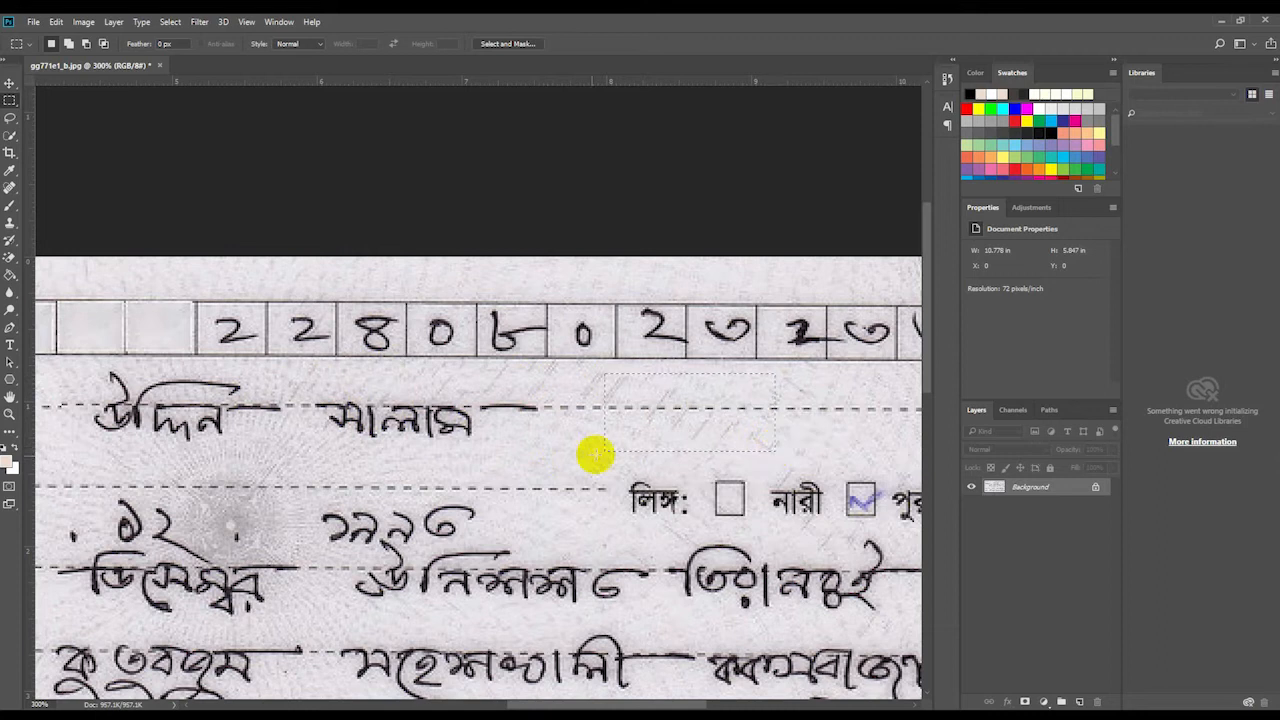
pyautogui.click(10, 84)
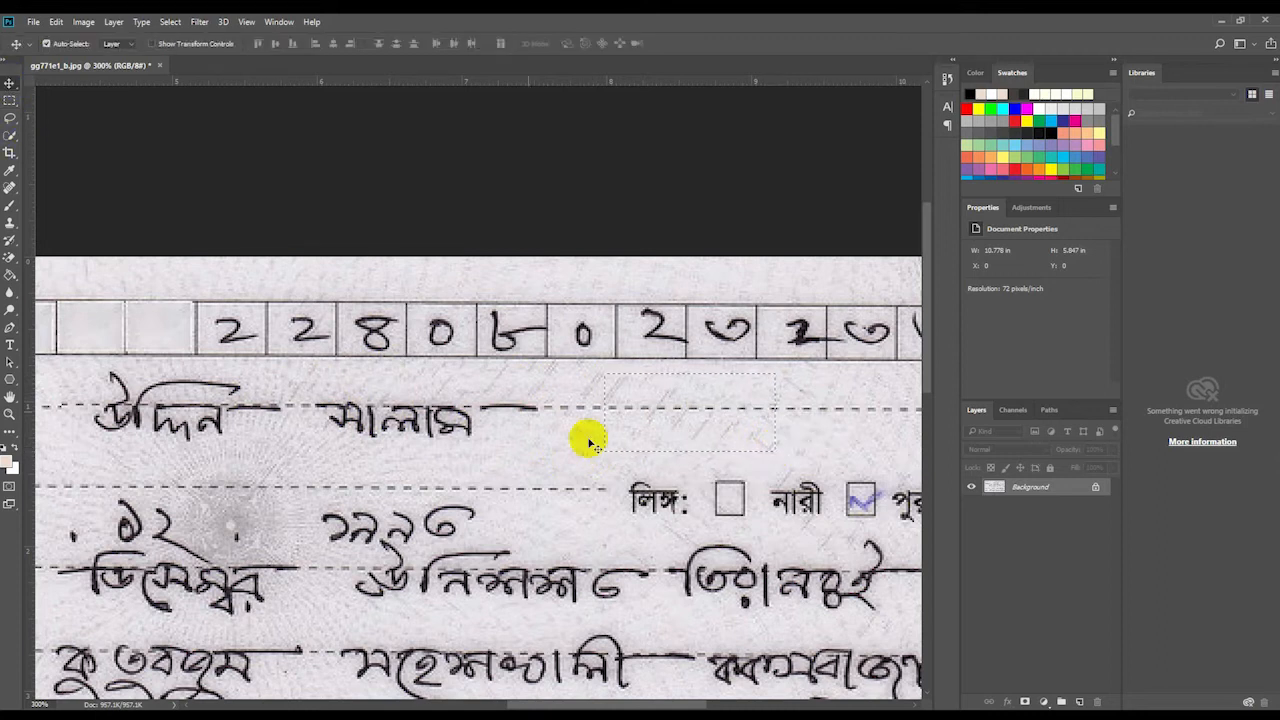
pyautogui.moveTo(647, 432); pyautogui.dragTo(246, 426)
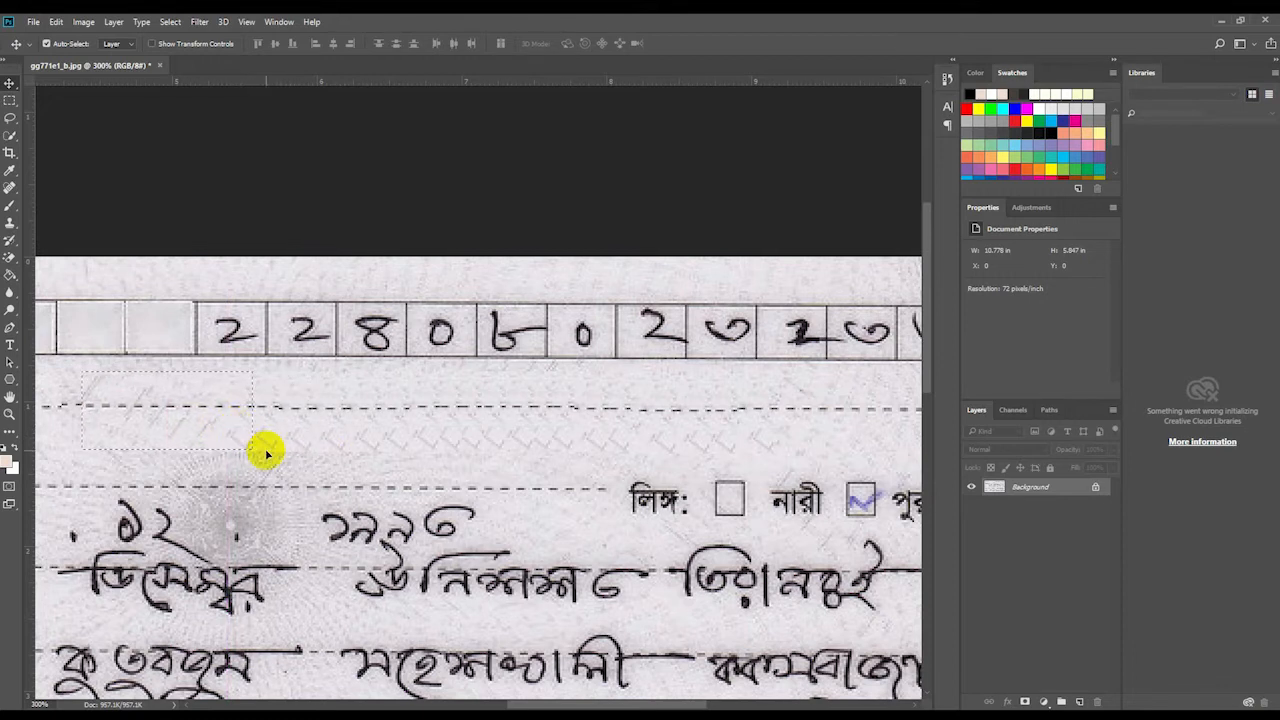
pyautogui.hotkey('ctrl', '-')
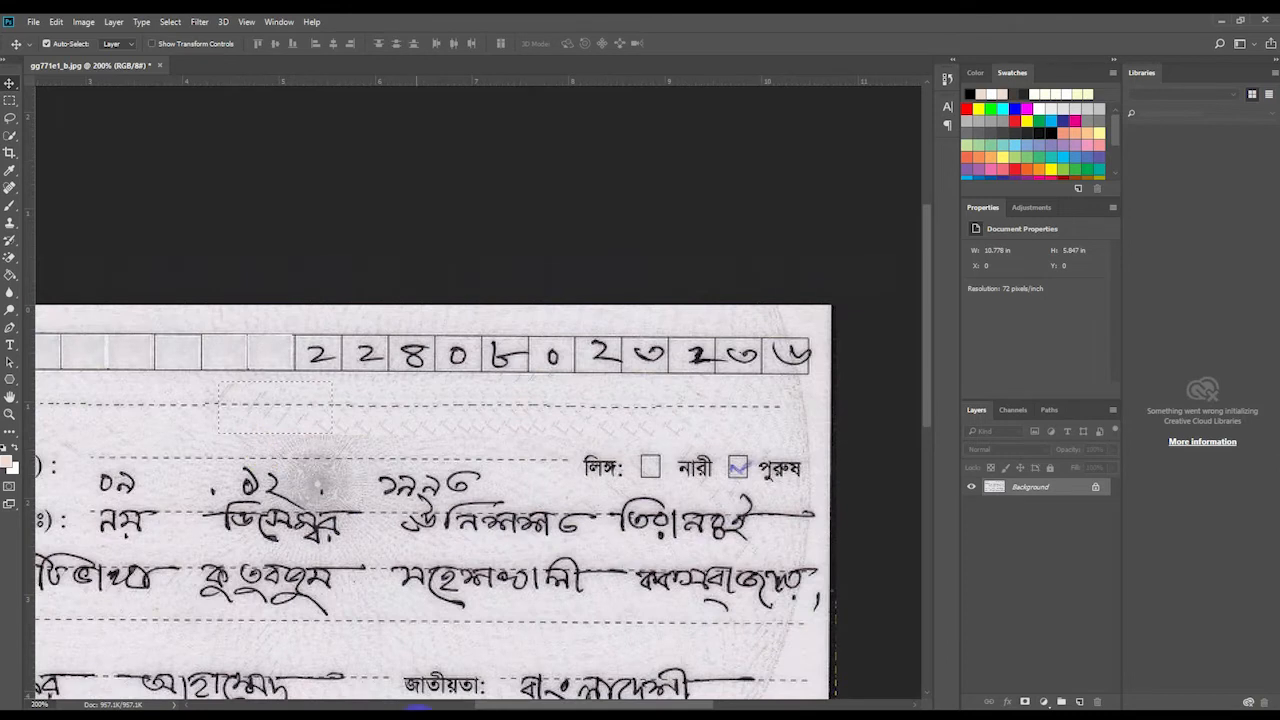
pyautogui.hscroll(-3, 180, 506)
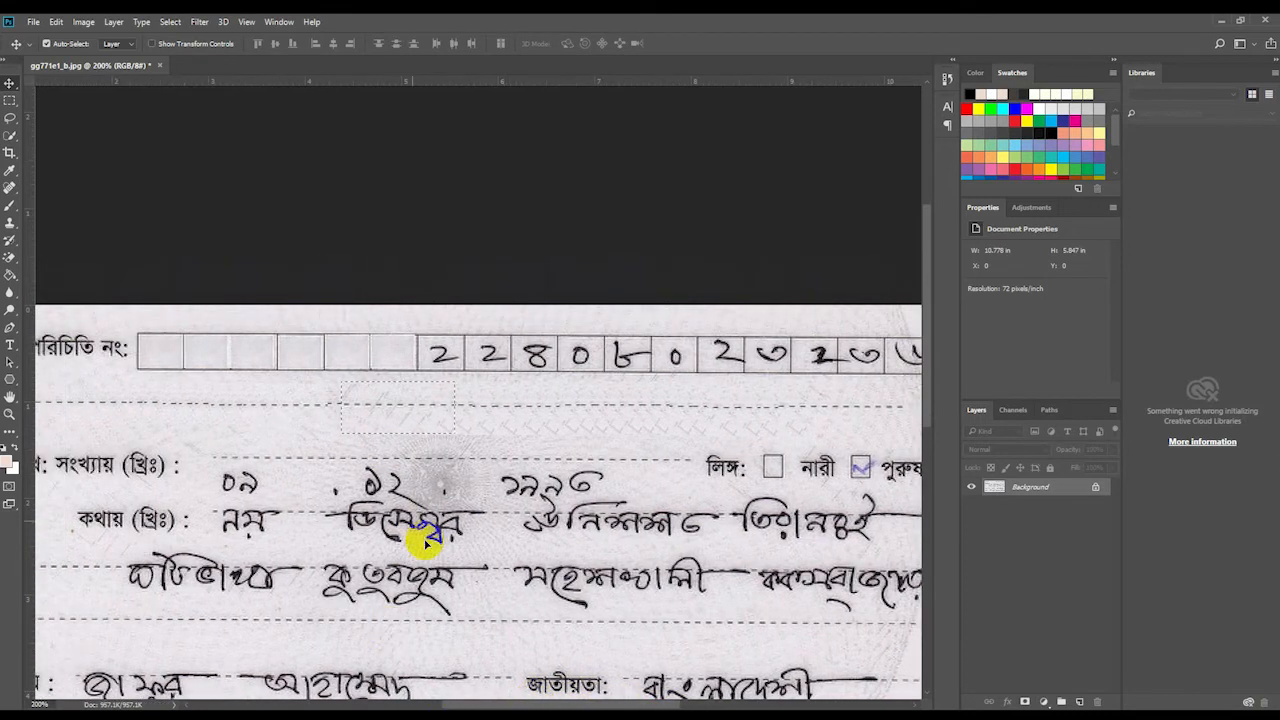
pyautogui.hotkey('ctrl', 'd')
pyautogui.hotkey('ctrl', '-')
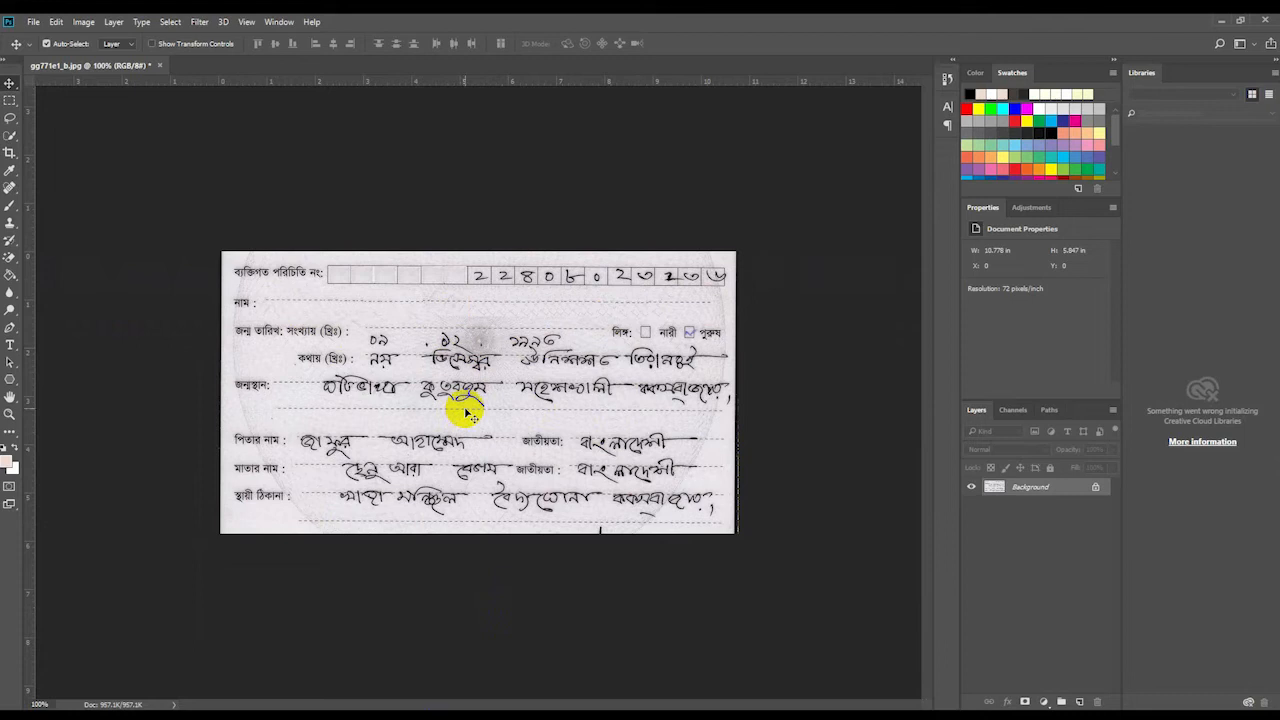
pyautogui.hotkey('ctrl', '+')
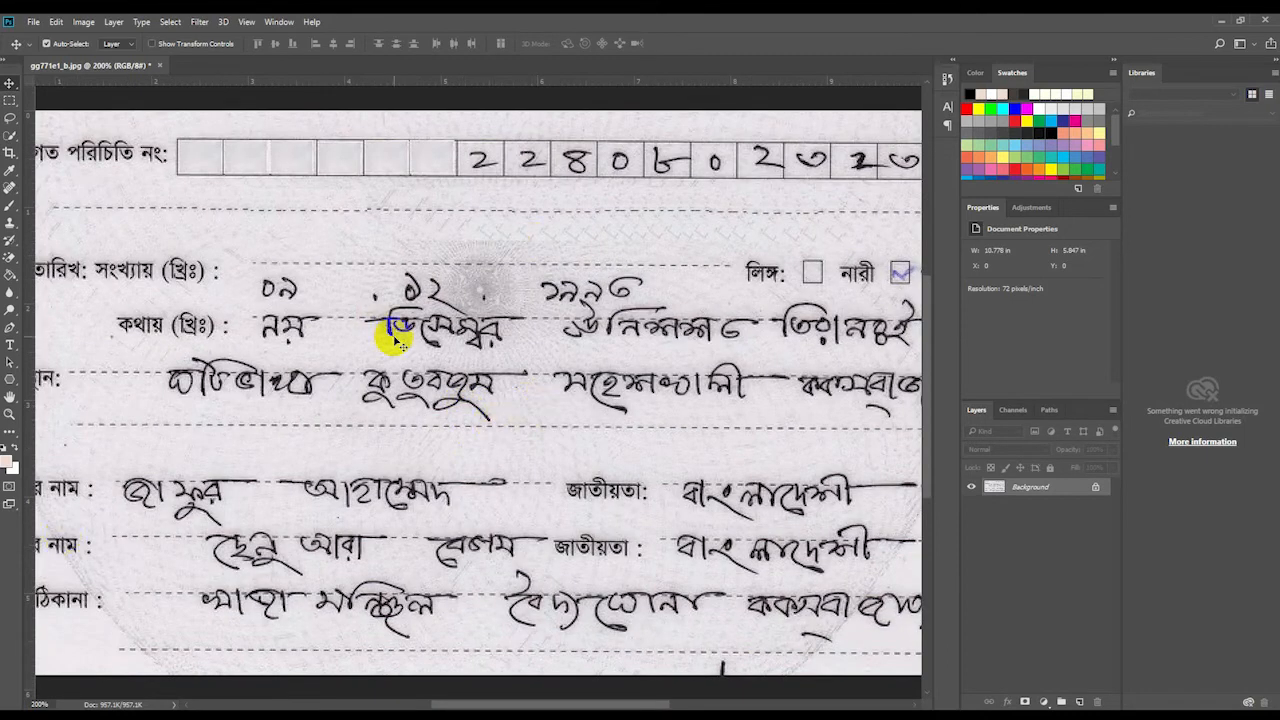
pyautogui.hotkey('ctrl', '-')
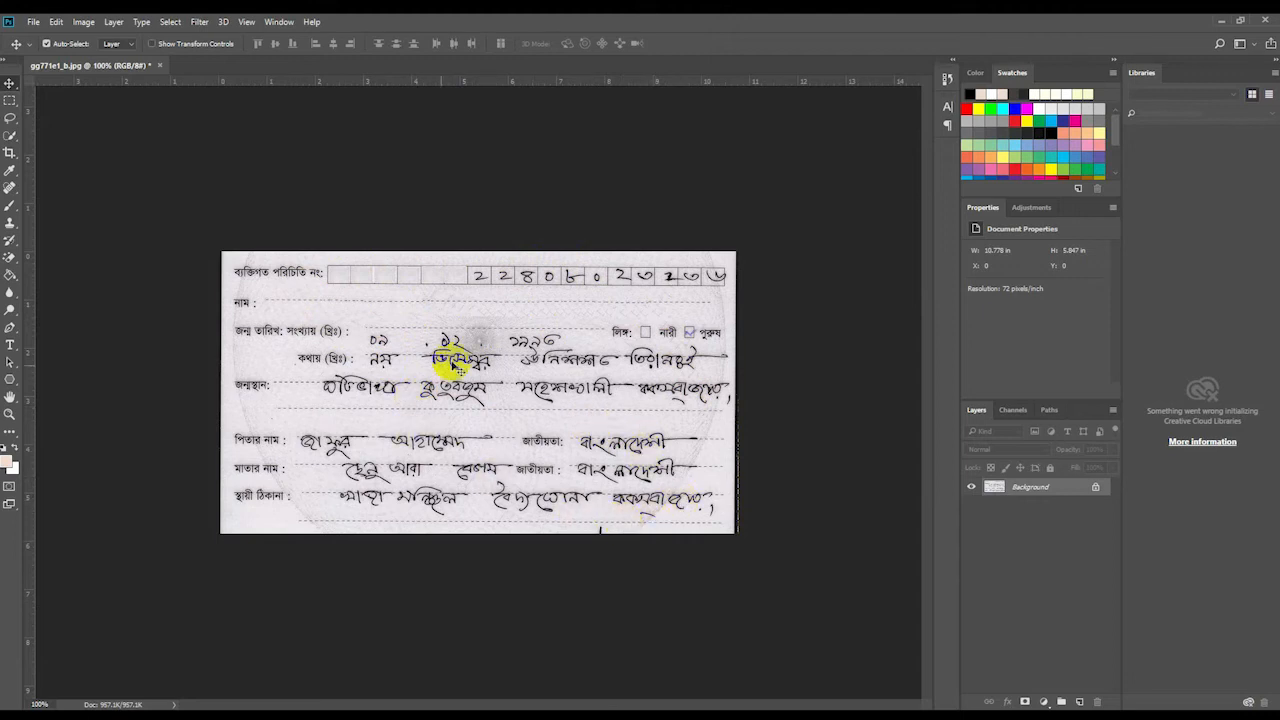
# - Cover the tick mark in the second checkbox of the gender row with a rectangular copy of the blank first checkbox
pyautogui.scroll(1, 451, 378)
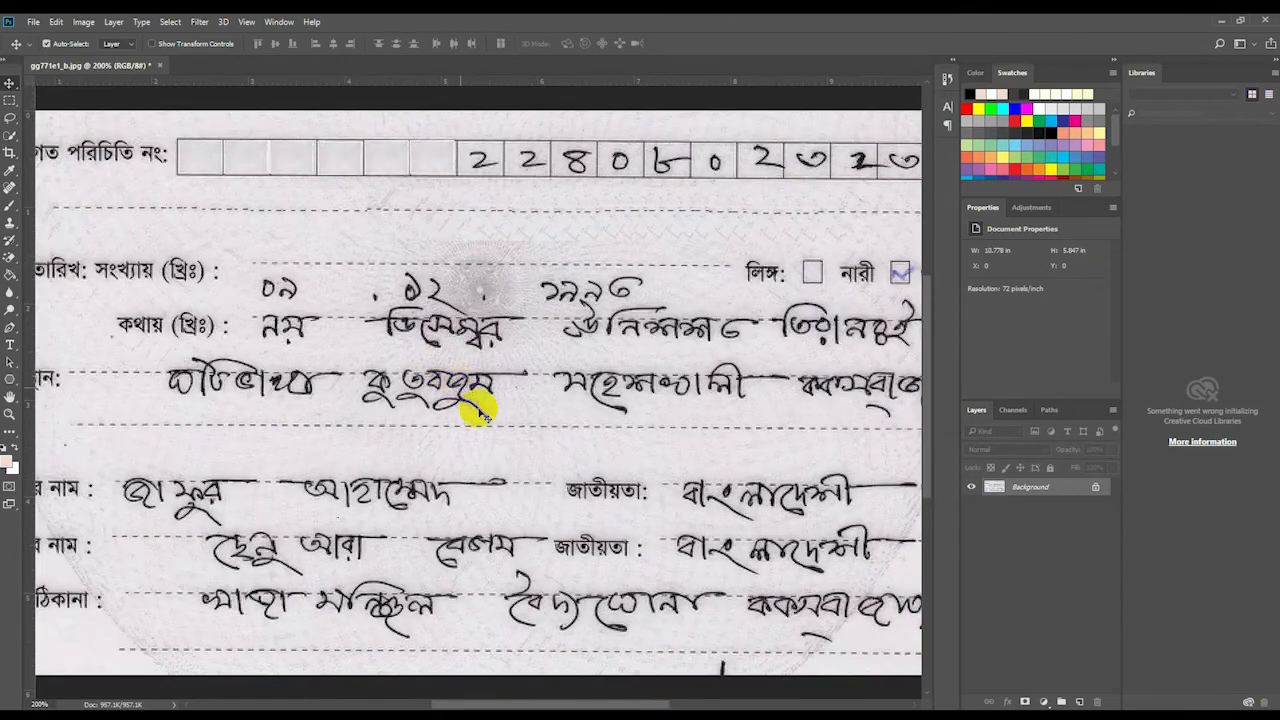
pyautogui.moveTo(635, 704); pyautogui.dragTo(688, 704)
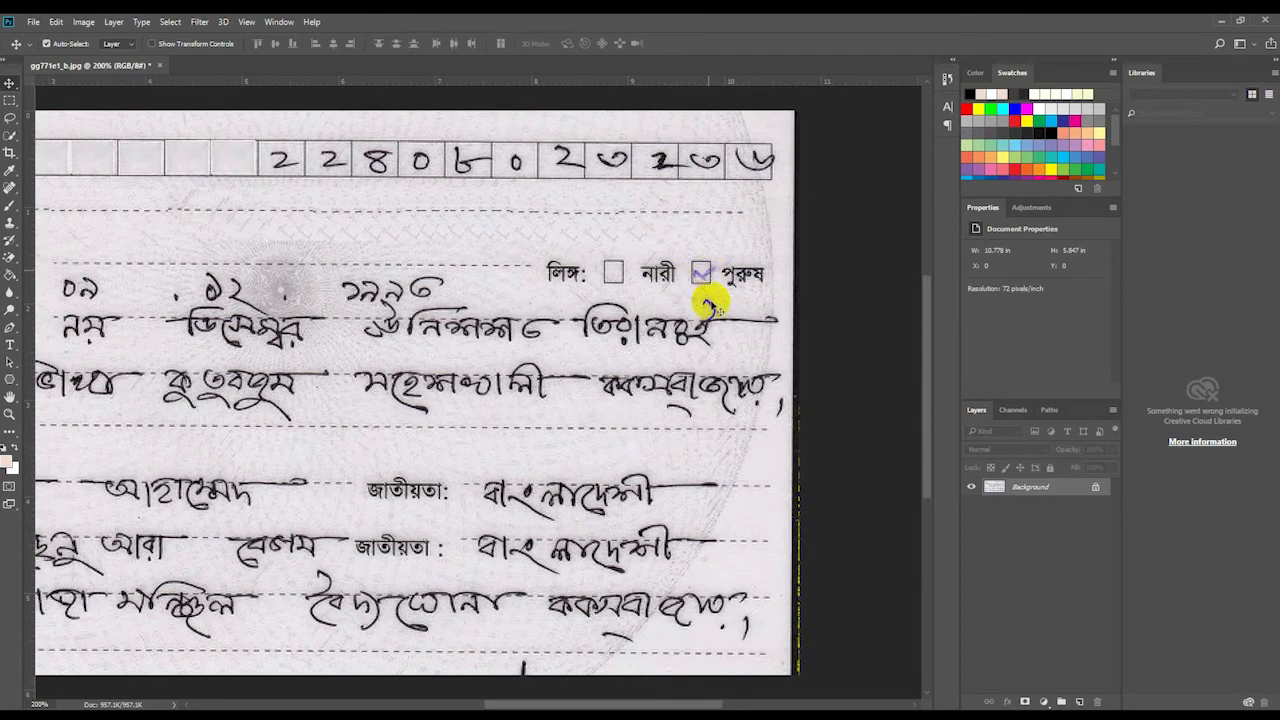
pyautogui.scroll(2, 708, 290)
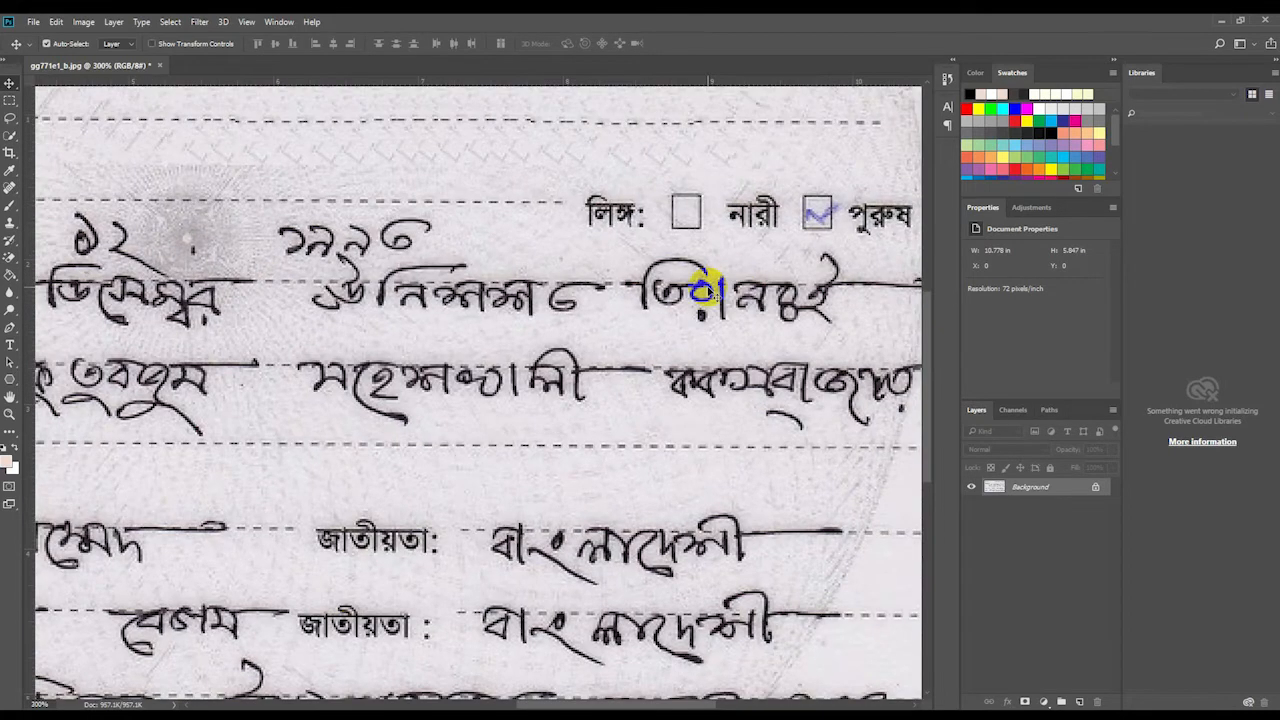
pyautogui.moveTo(573, 700); pyautogui.dragTo(623, 680)
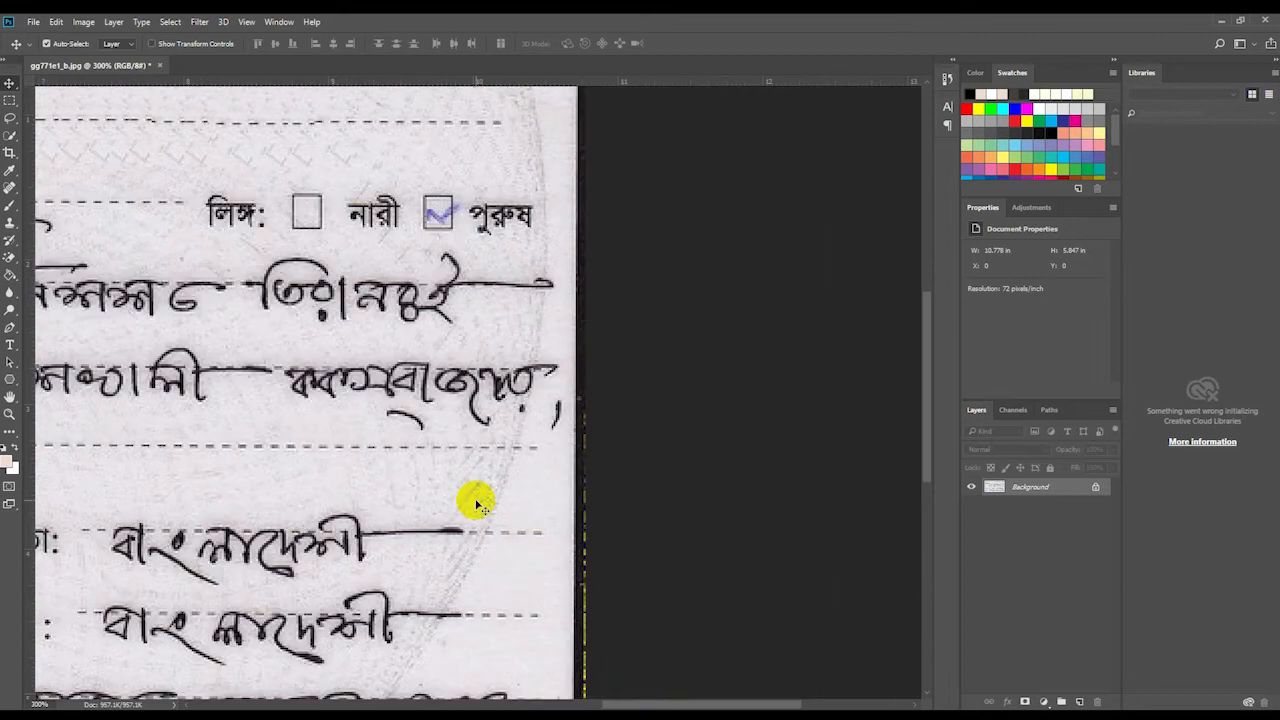
pyautogui.scroll(2, 478, 505)
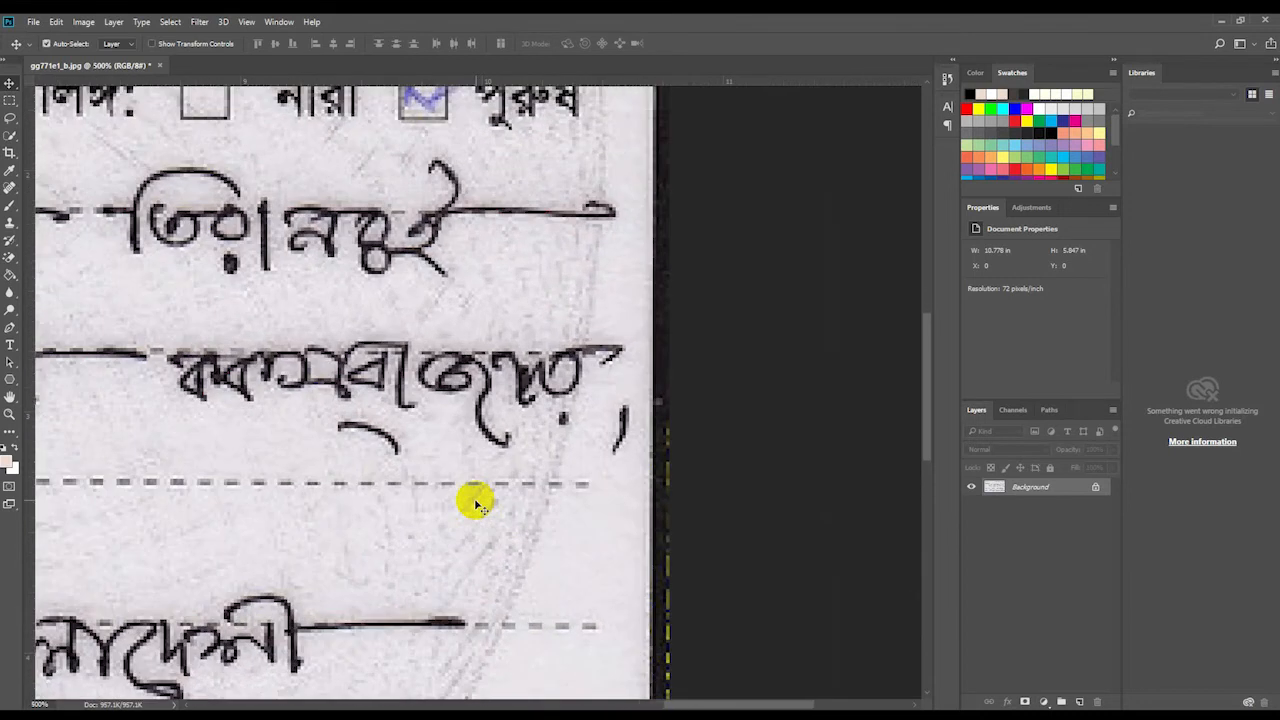
pyautogui.scroll(4, 478, 505)
pyautogui.moveTo(690, 702); pyautogui.dragTo(639, 702)
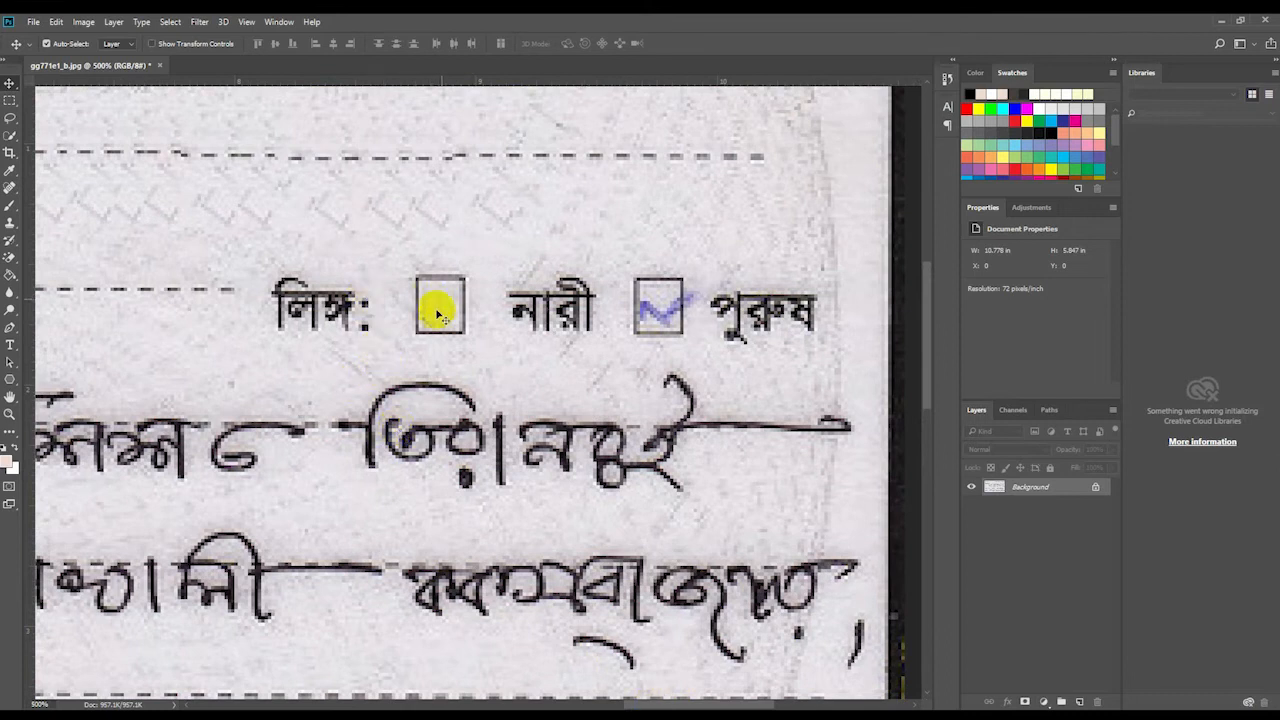
pyautogui.click(8, 102)
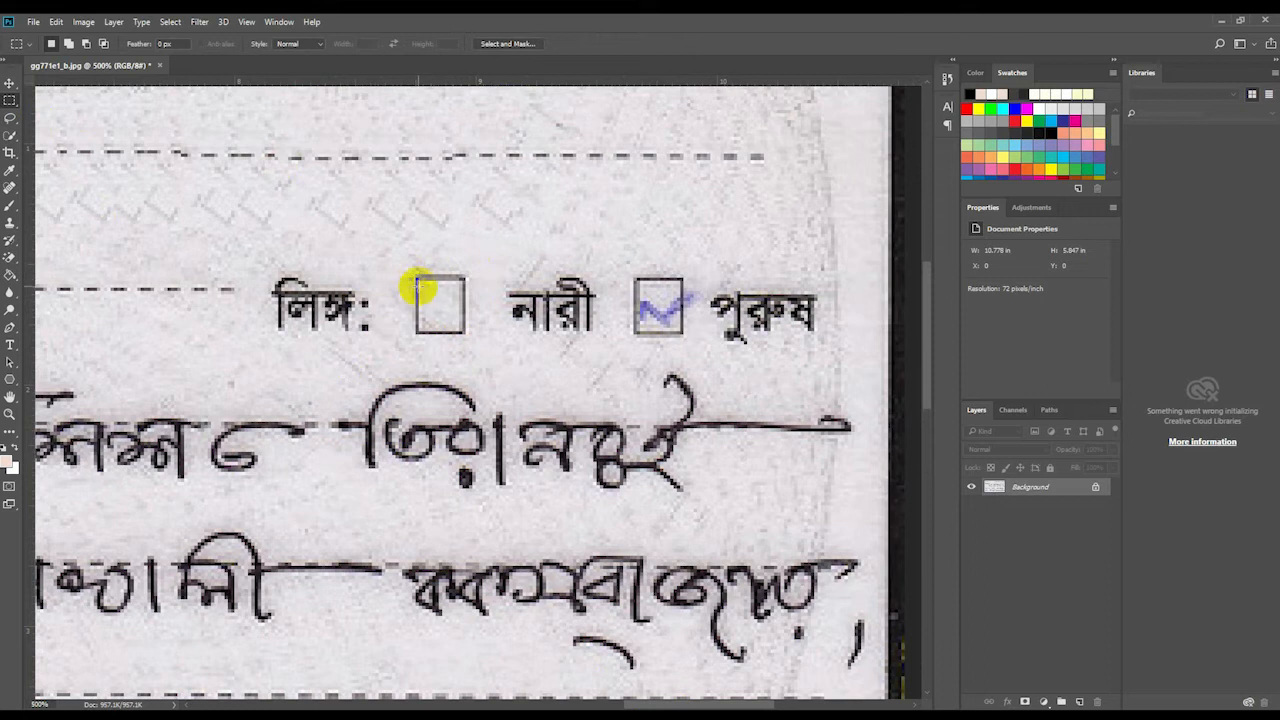
pyautogui.moveTo(416, 284); pyautogui.dragTo(461, 331)
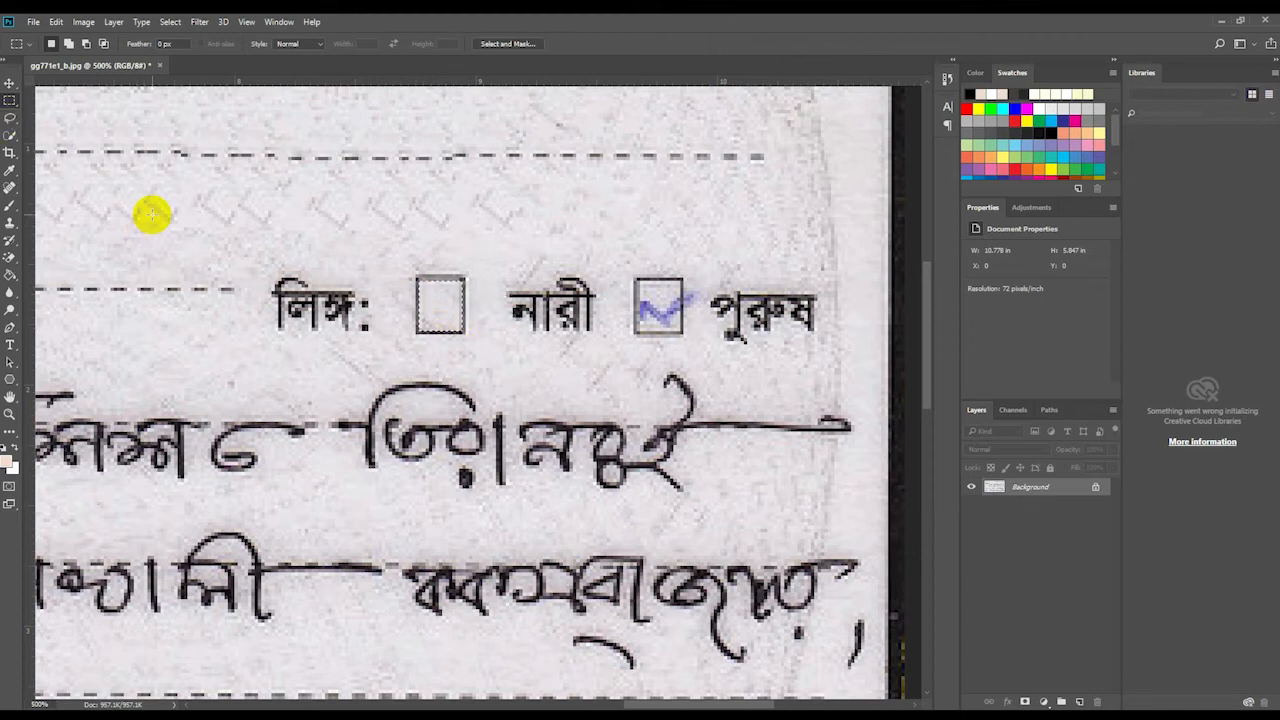
pyautogui.click(9, 84)
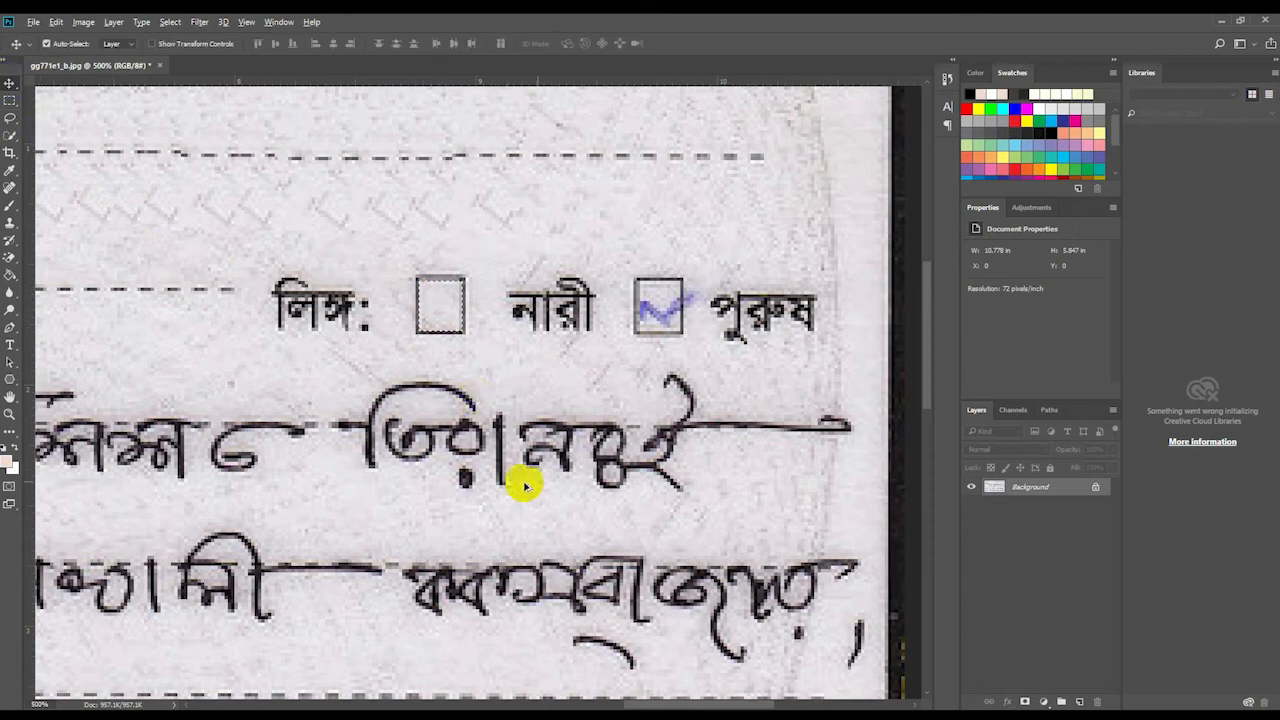
pyautogui.moveTo(429, 309); pyautogui.dragTo(646, 316)
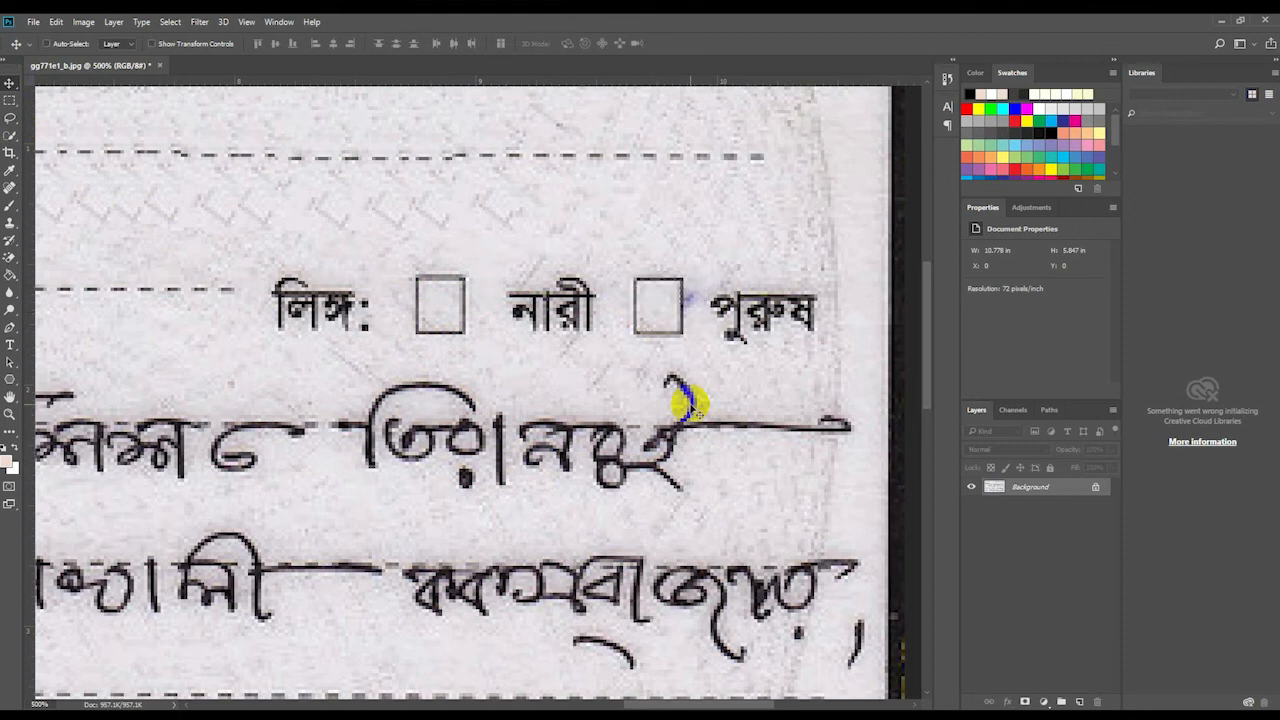
# - Erase the leftover blue tick stroke just outside the second gender checkbox with a Content-Aware fill of a small rectangular selection at 100% opacity
pyautogui.scroll(-2, 688, 405)
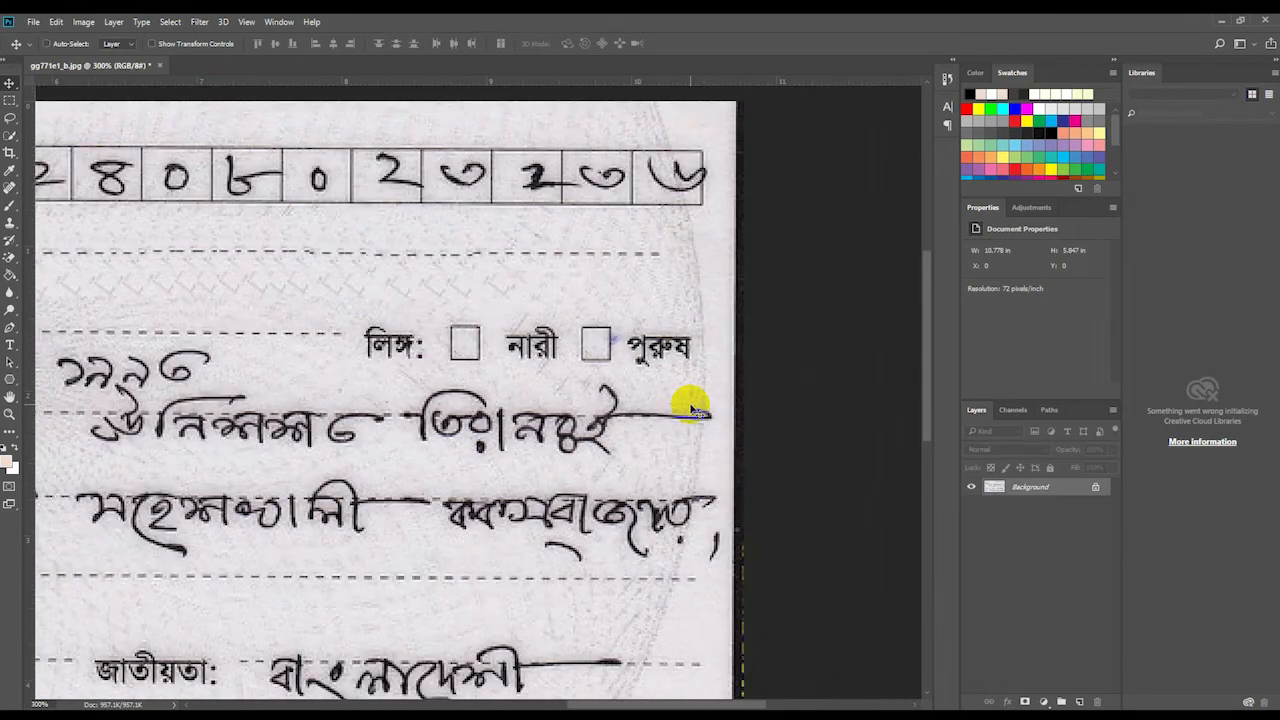
pyautogui.scroll(-1, 690, 408)
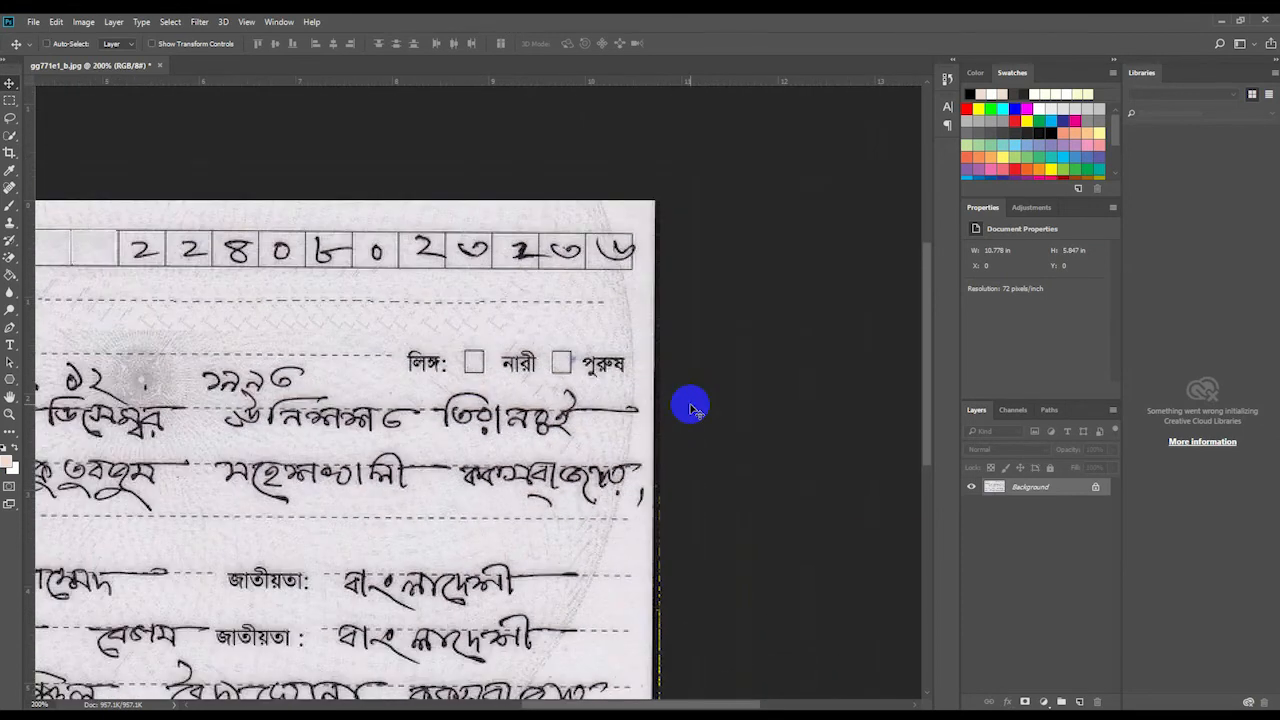
pyautogui.scroll(3, 692, 408)
pyautogui.scroll(1, 690, 406)
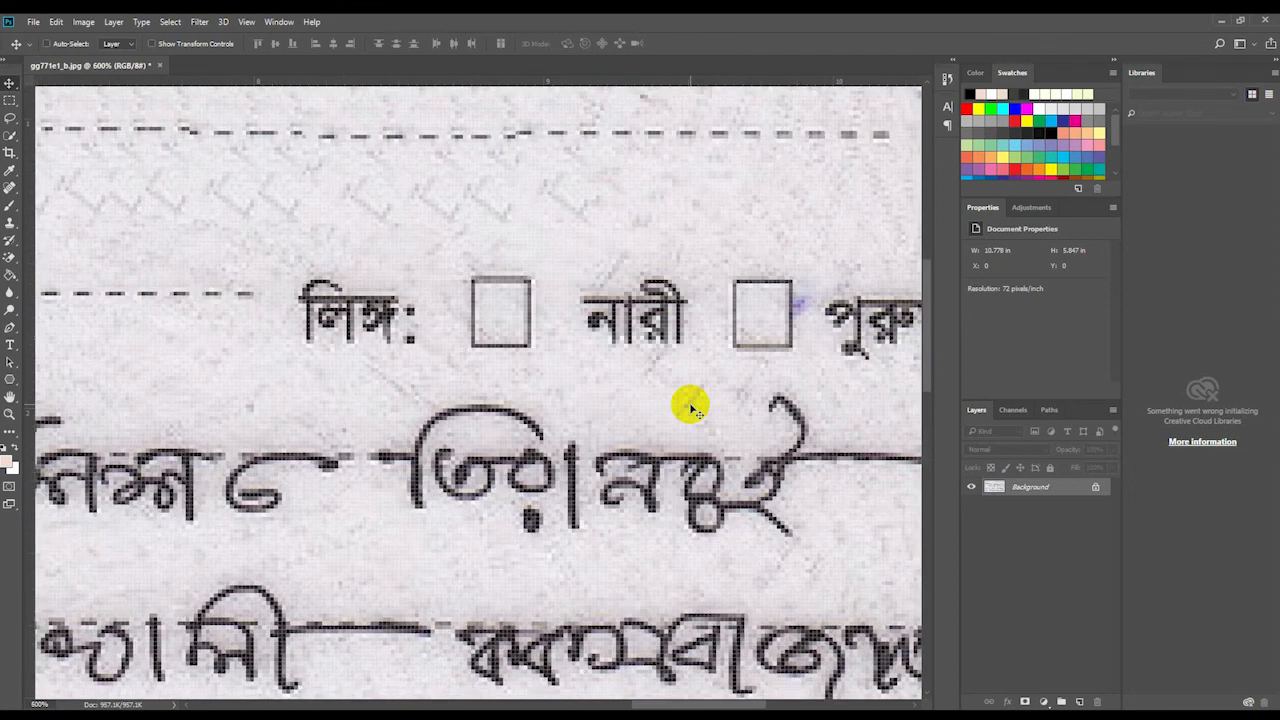
pyautogui.moveTo(690, 700); pyautogui.dragTo(730, 700)
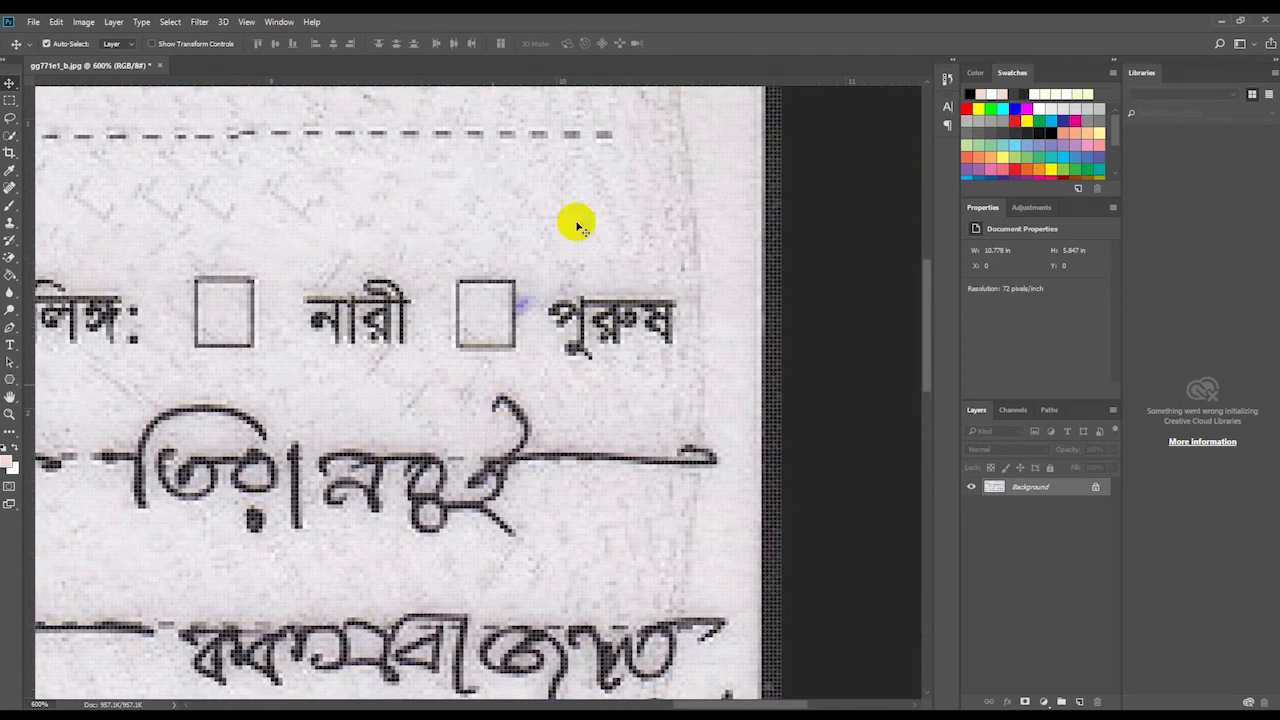
pyautogui.click(10, 101)
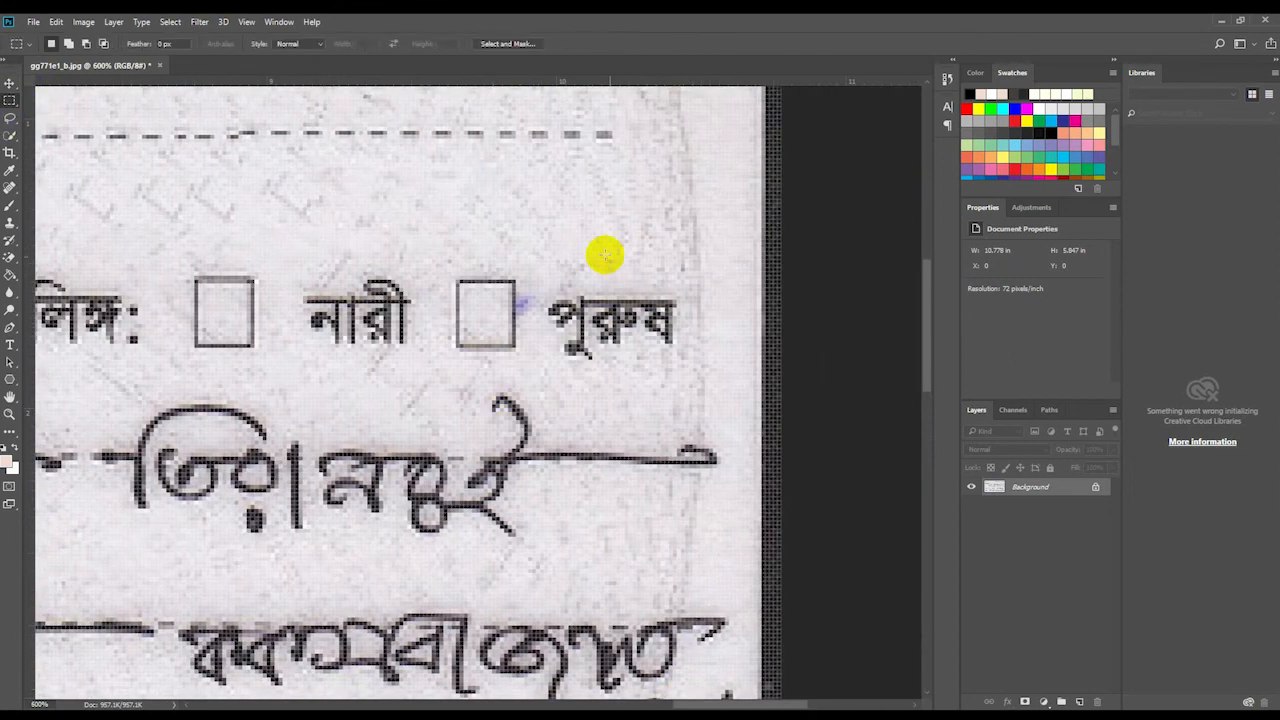
pyautogui.moveTo(519, 290); pyautogui.dragTo(540, 322)
pyautogui.hotkey('shift', 'F5')
pyautogui.press('Escape')
pyautogui.hotkey('shift', 'F5')
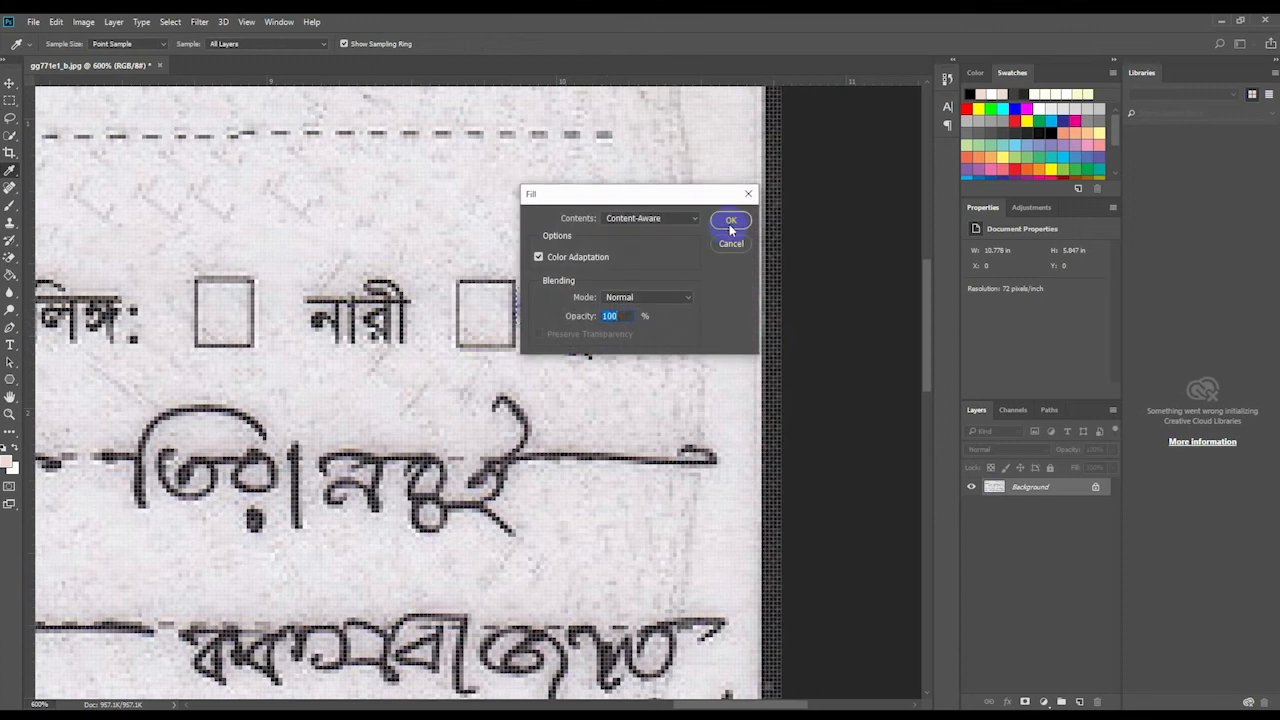
pyautogui.click(734, 220)
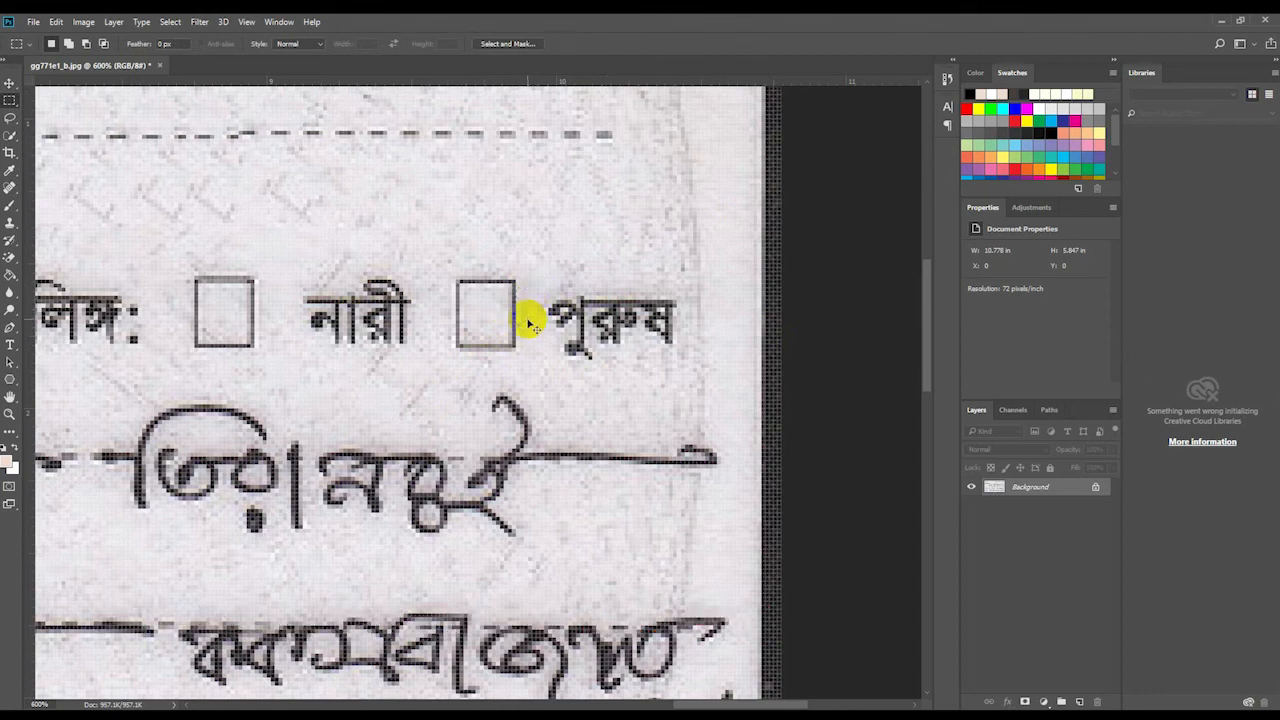
pyautogui.scroll(-7, 528, 322)
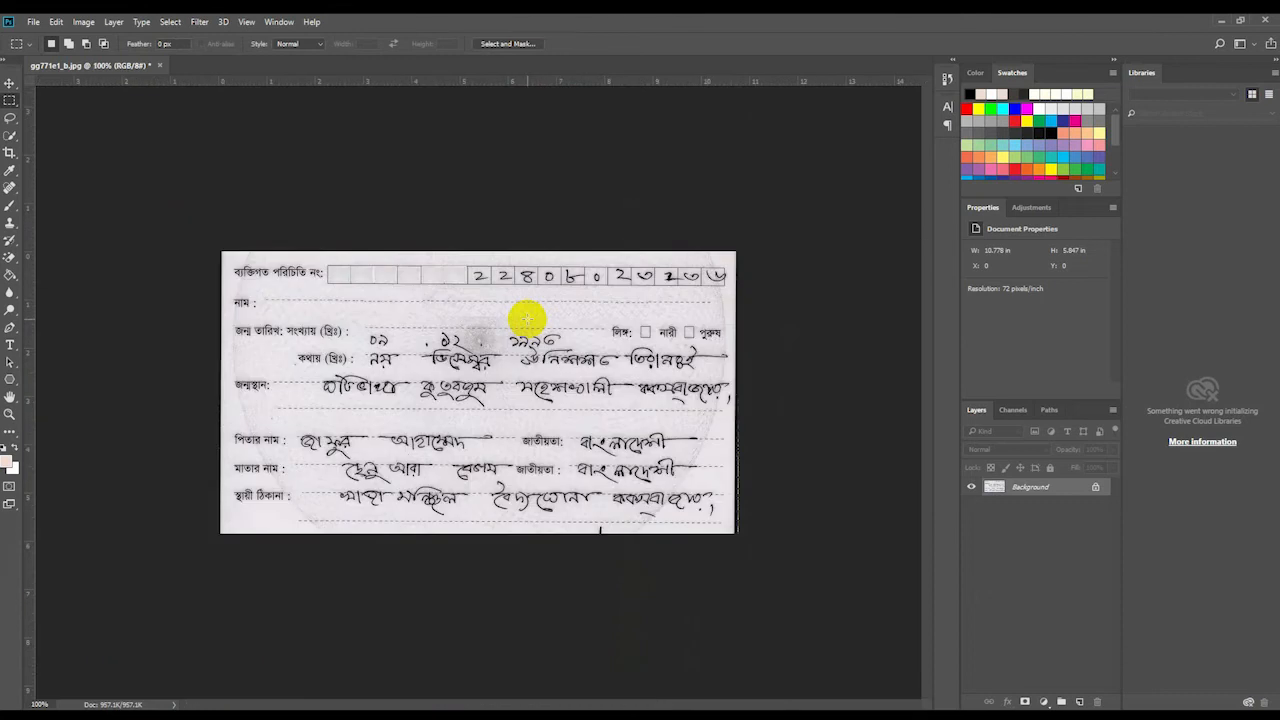